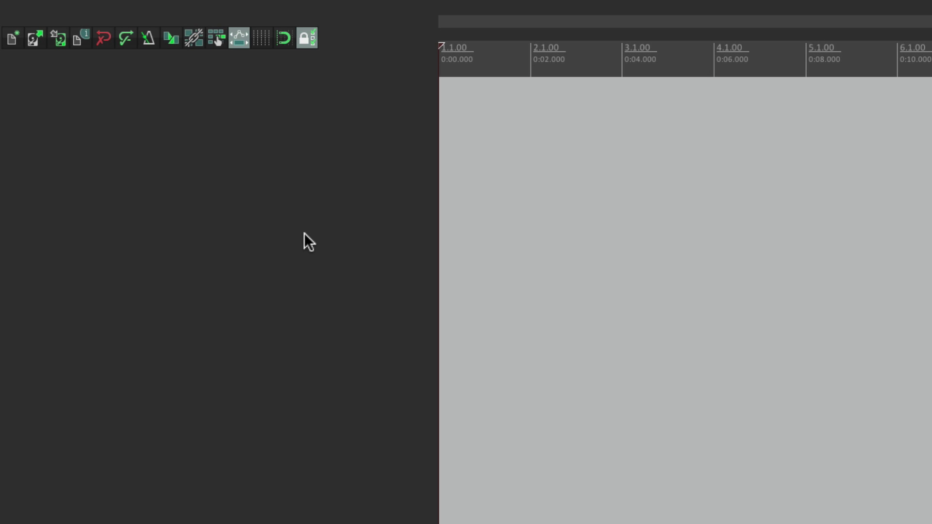
# Insert three new empty tracks (1, 2 and 3) into the empty project
pyautogui.doubleClick(345, 232)
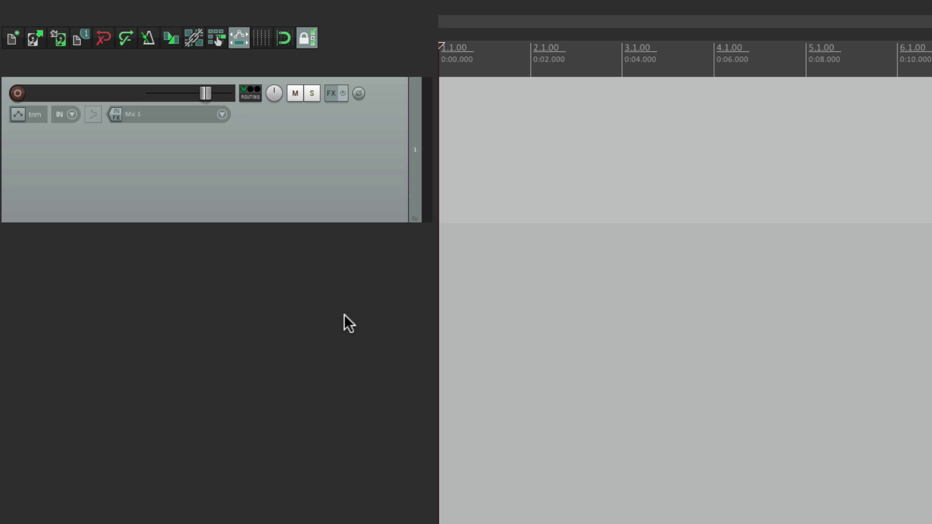
pyautogui.doubleClick(346, 315)
pyautogui.doubleClick(352, 439)
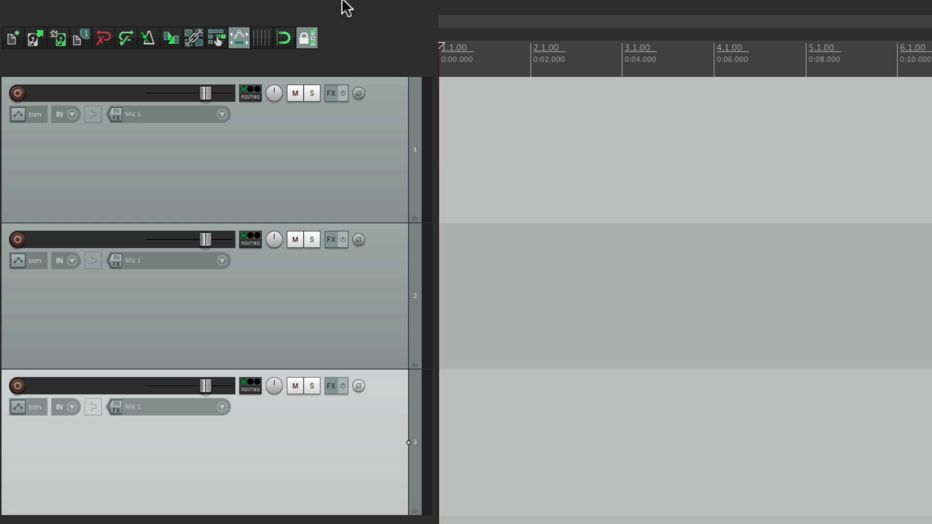
pyautogui.click(168, 7)
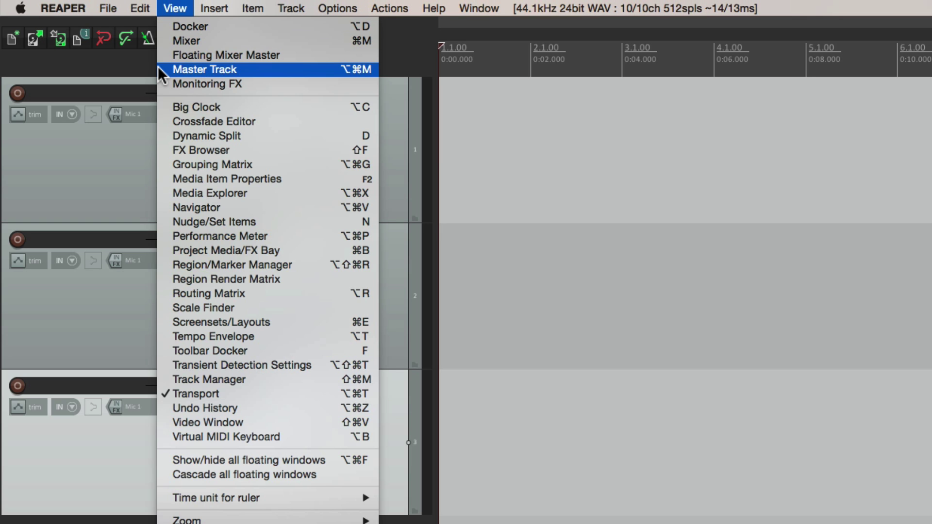
# Show the master track at the top of the arrange view and select track 1
pyautogui.click(336, 71)
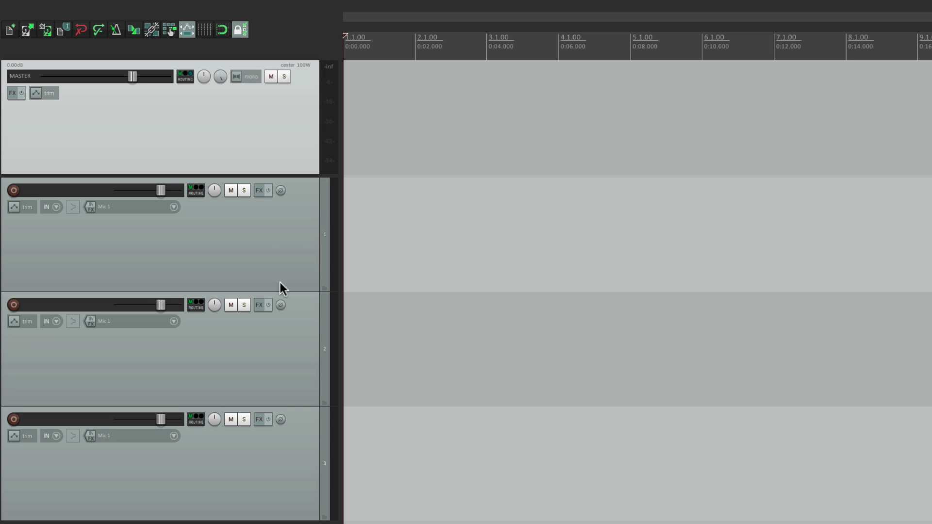
pyautogui.click(275, 252)
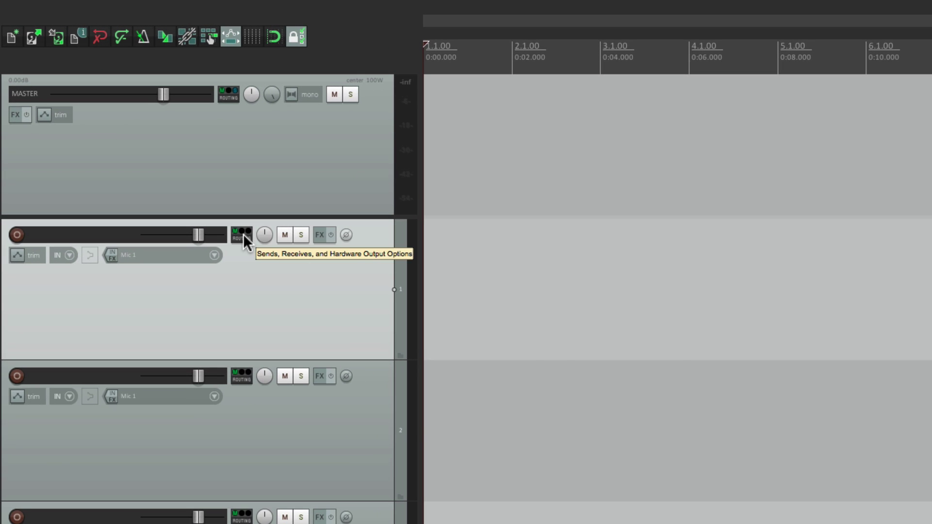
# Inspect track 1's routing to confirm its master send, then close the routing dialog
pyautogui.click(243, 234)
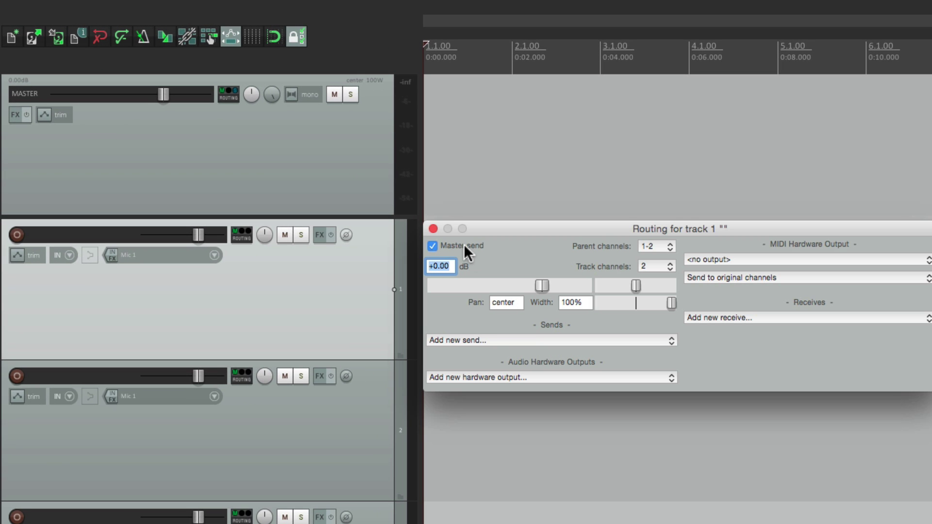
pyautogui.click(433, 228)
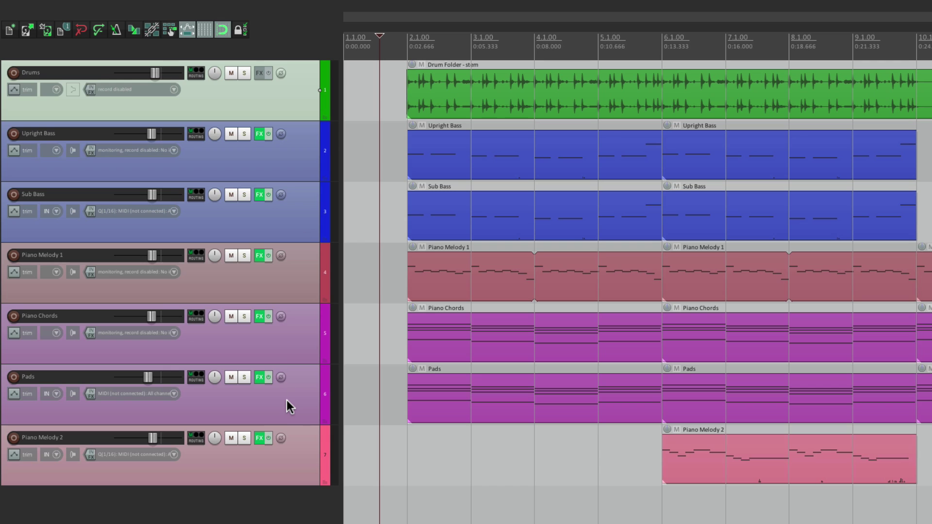
# Play the song briefly from a ruler position, then show the master track above Drums
pyautogui.click(399, 48)
pyautogui.press('space')
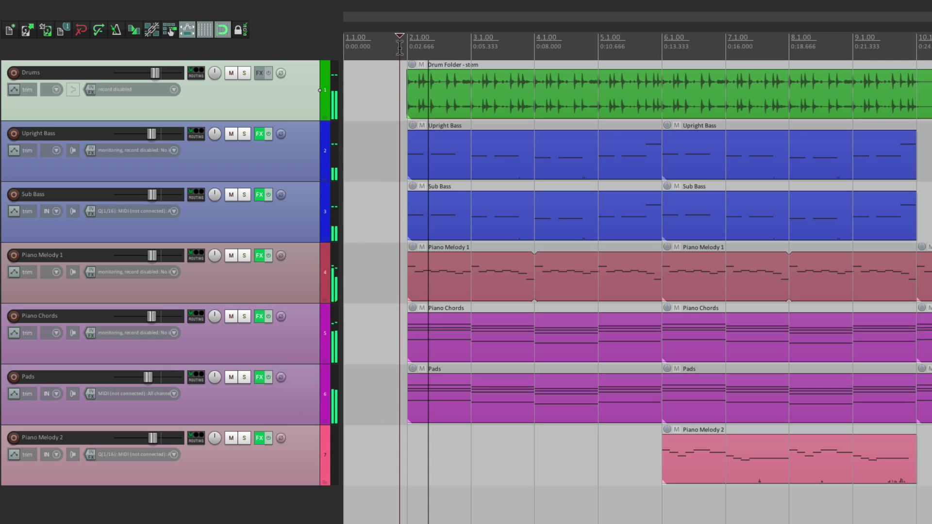
pyautogui.press('space')
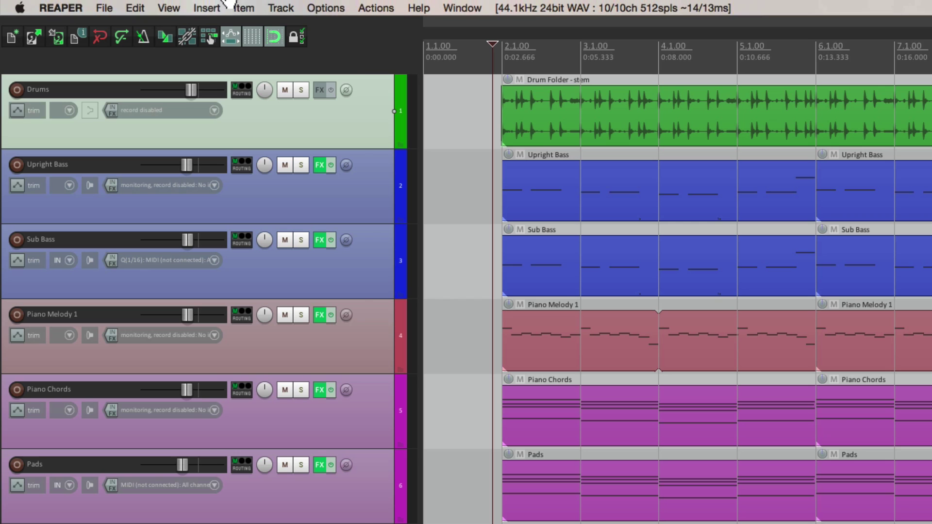
pyautogui.click(134, 6)
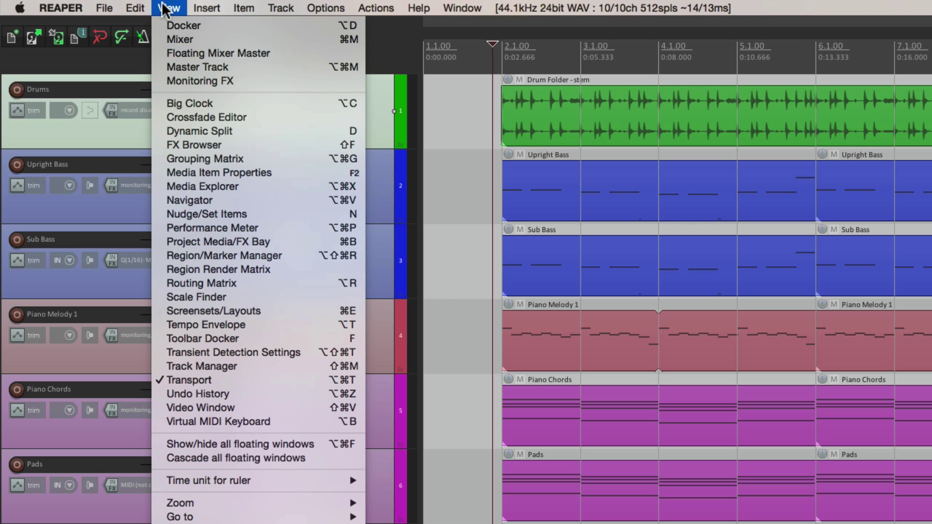
pyautogui.click(165, 65)
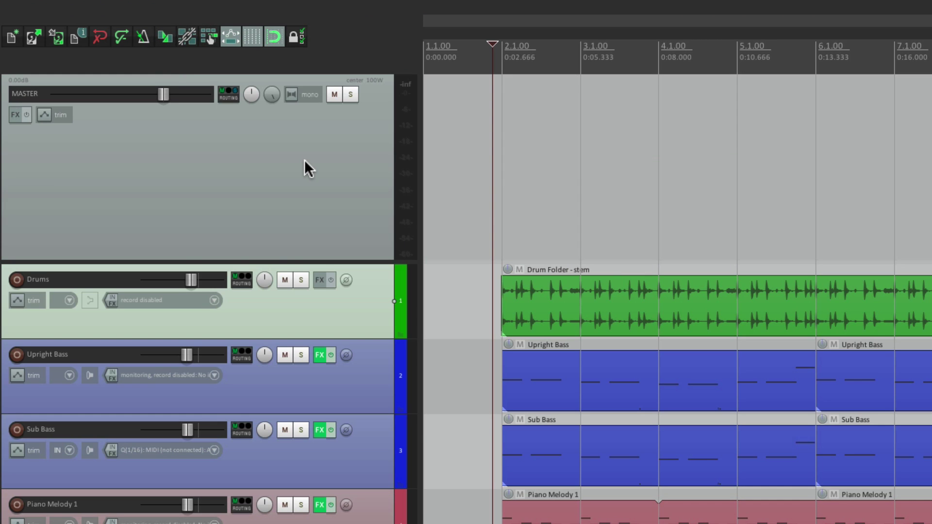
pyautogui.click(338, 96)
pyautogui.press('space')
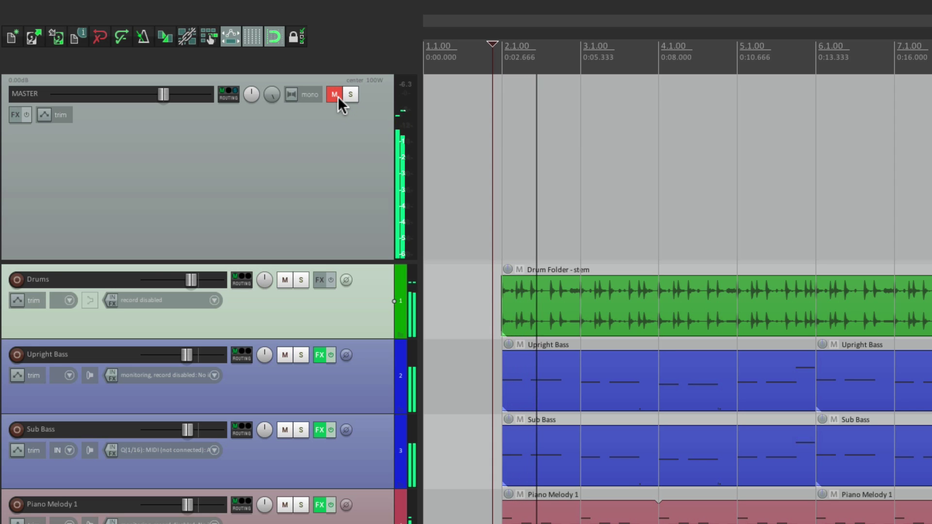
pyautogui.press('space')
pyautogui.click(338, 96)
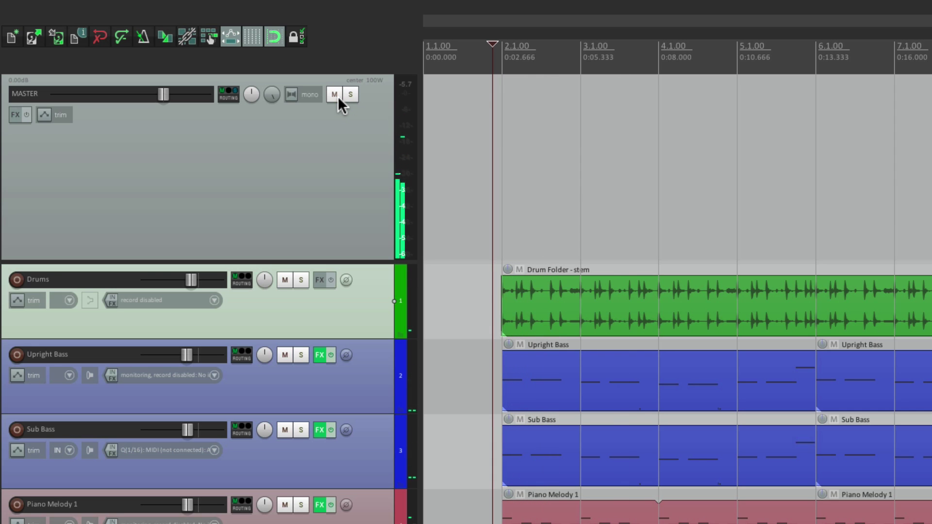
pyautogui.press('space')
pyautogui.press('space')
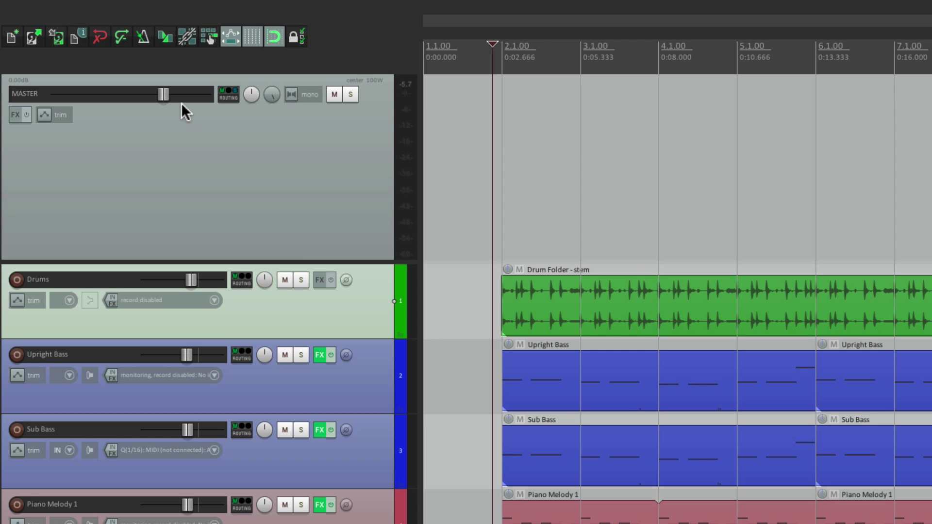
pyautogui.press('space')
pyautogui.moveTo(164, 95)
pyautogui.mouseDown()
pyautogui.moveTo(107, 98)
pyautogui.moveTo(167, 94)
pyautogui.moveTo(154, 95)
pyautogui.mouseUp()
pyautogui.doubleClick(154, 94)
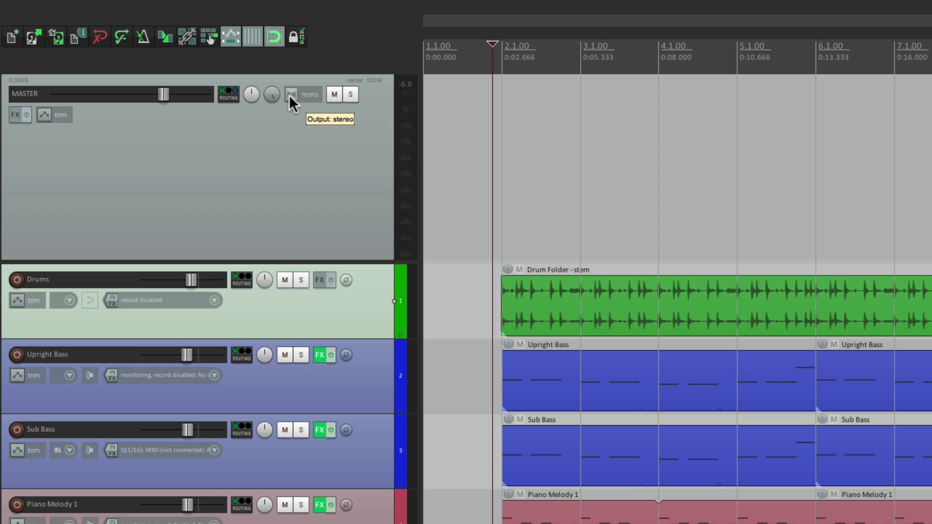
pyautogui.press('space')
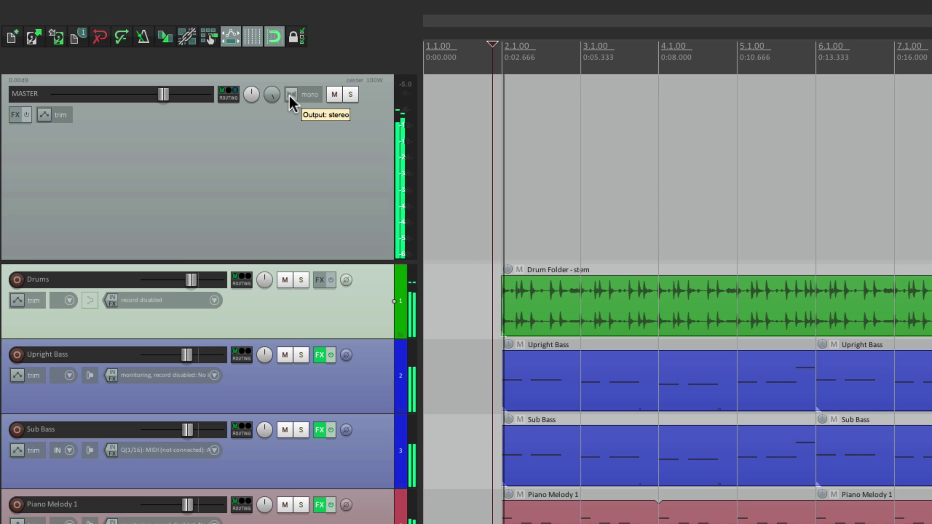
pyautogui.click(289, 94)
pyautogui.click(290, 94)
pyautogui.click(291, 94)
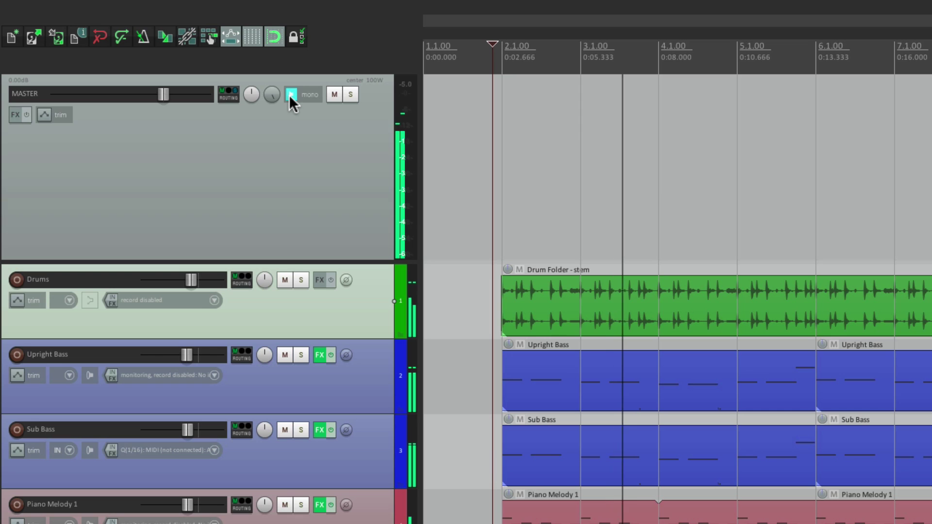
pyautogui.click(290, 94)
pyautogui.press('space')
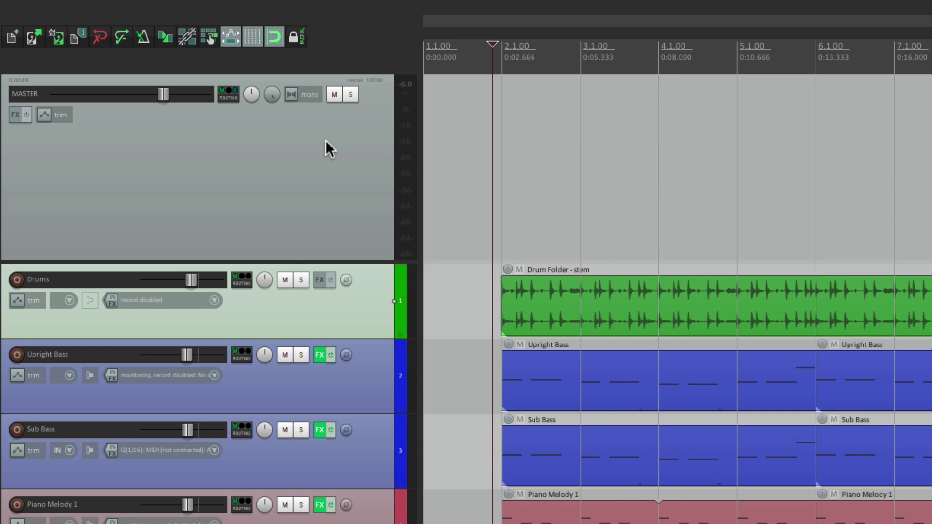
pyautogui.press('space')
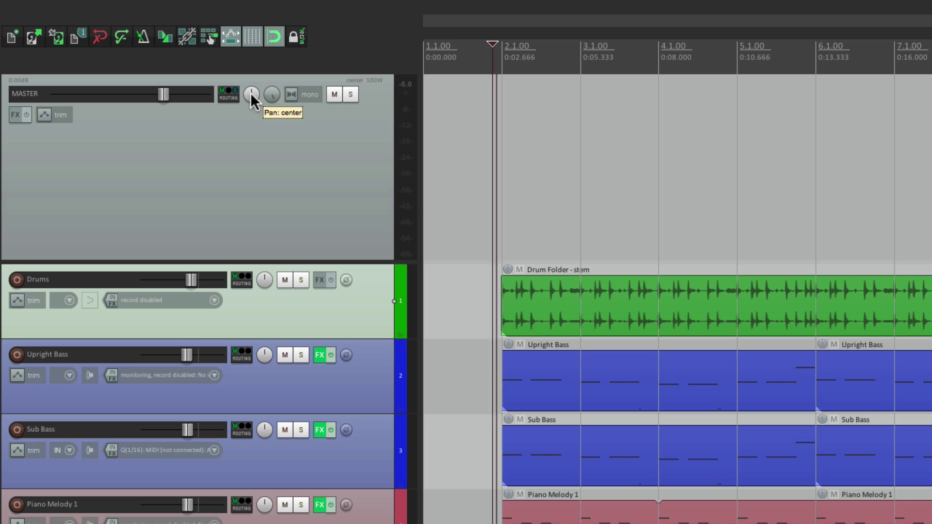
pyautogui.moveTo(251, 94); pyautogui.dragTo(251, 63)
pyautogui.press('space')
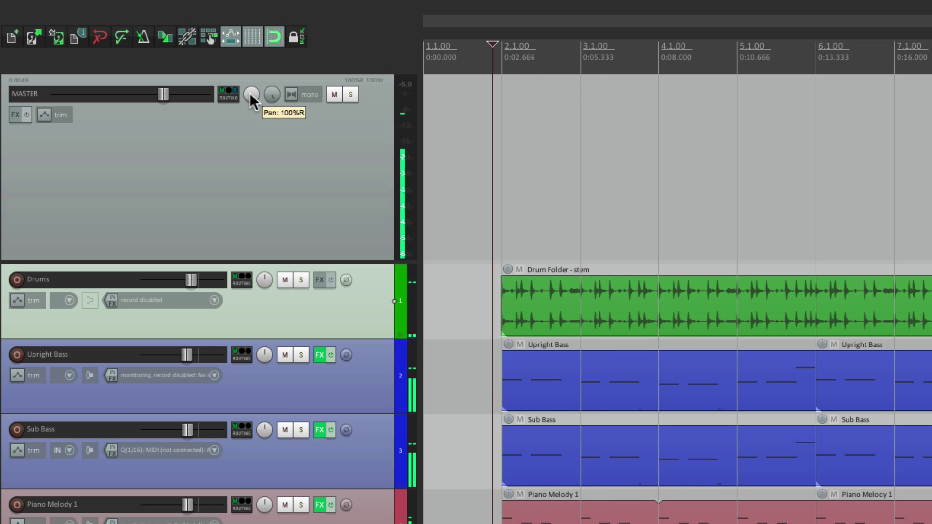
pyautogui.doubleClick(250, 93)
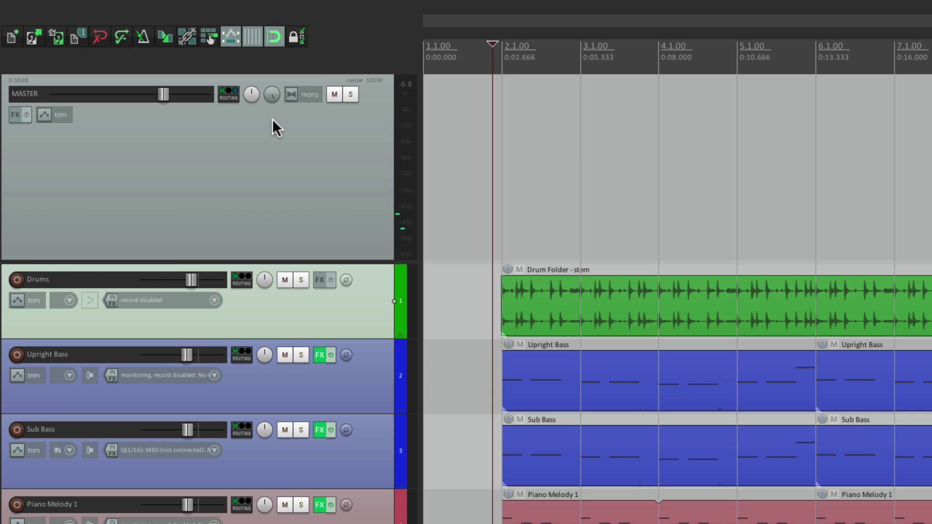
pyautogui.press('space')
pyautogui.moveTo(269, 94)
pyautogui.mouseDown()
pyautogui.moveTo(269, 111)
pyautogui.moveTo(269, 95)
pyautogui.mouseUp()
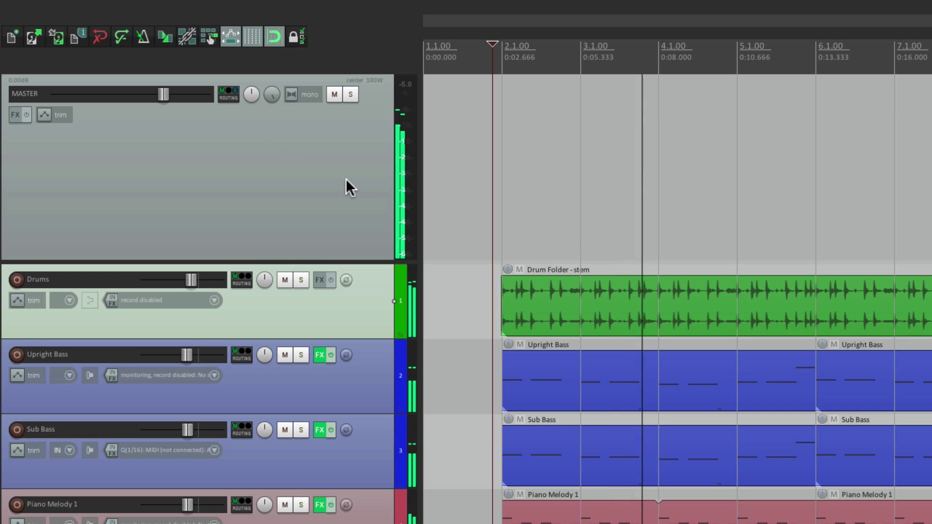
pyautogui.press('space')
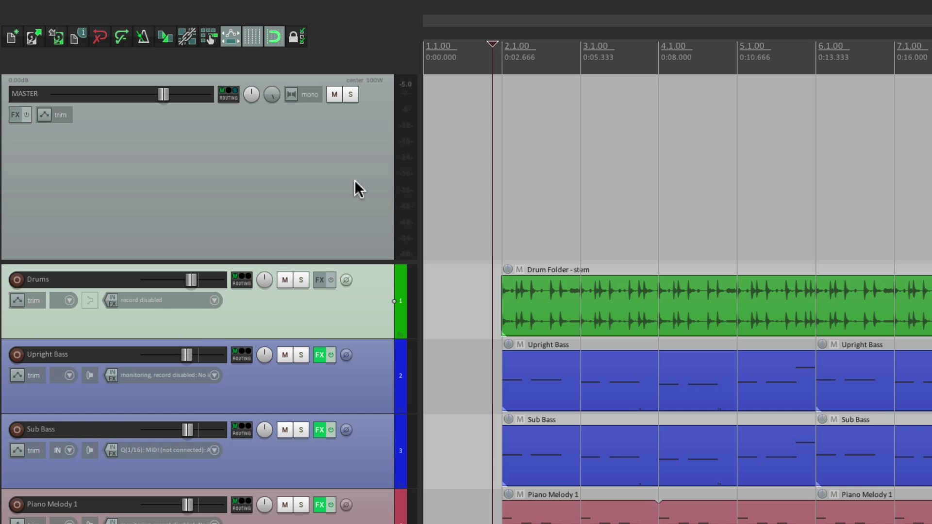
# In the master Outputs dialog, adjust the output volume and reset it to +0.00 dB during playback
pyautogui.click(231, 91)
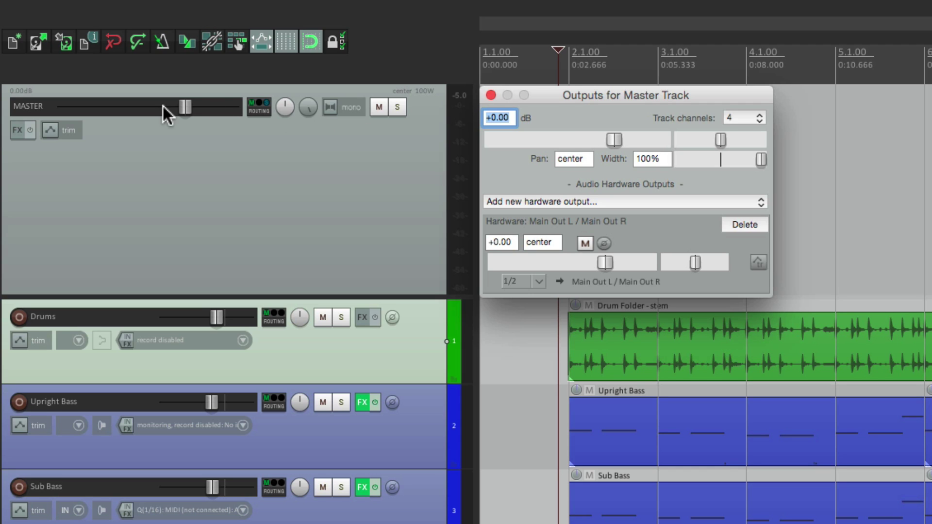
pyautogui.moveTo(607, 136); pyautogui.dragTo(582, 140)
pyautogui.press('space')
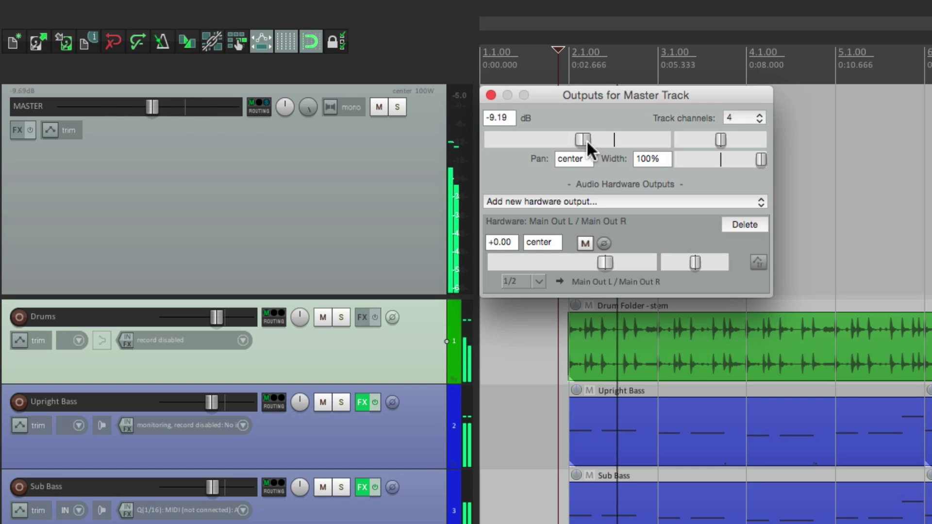
pyautogui.doubleClick(580, 139)
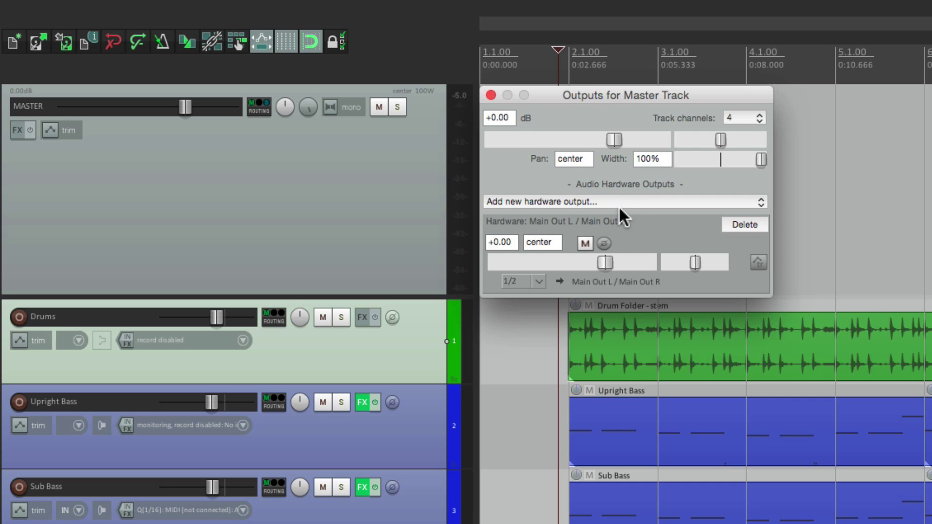
# Add Headphones L/R as a master hardware output and play to watch the meters
pyautogui.click(633, 201)
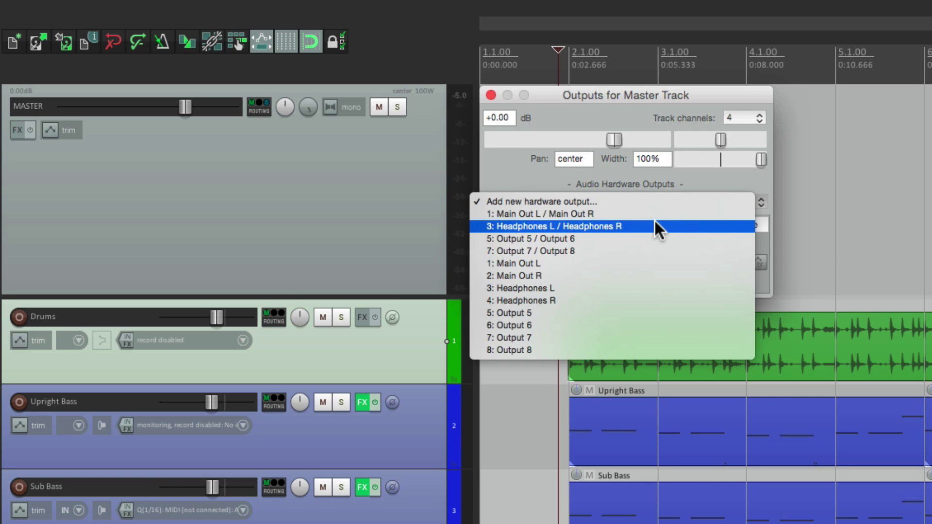
pyautogui.click(655, 224)
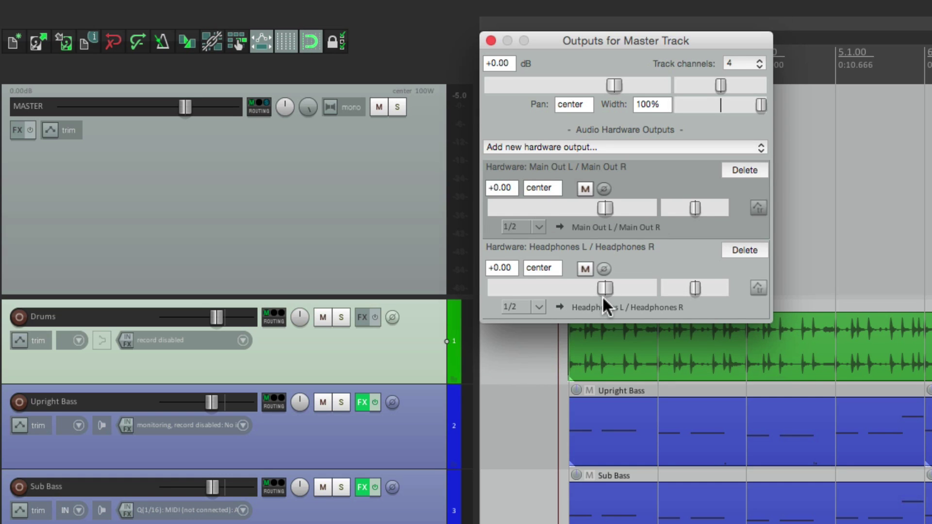
pyautogui.press('space')
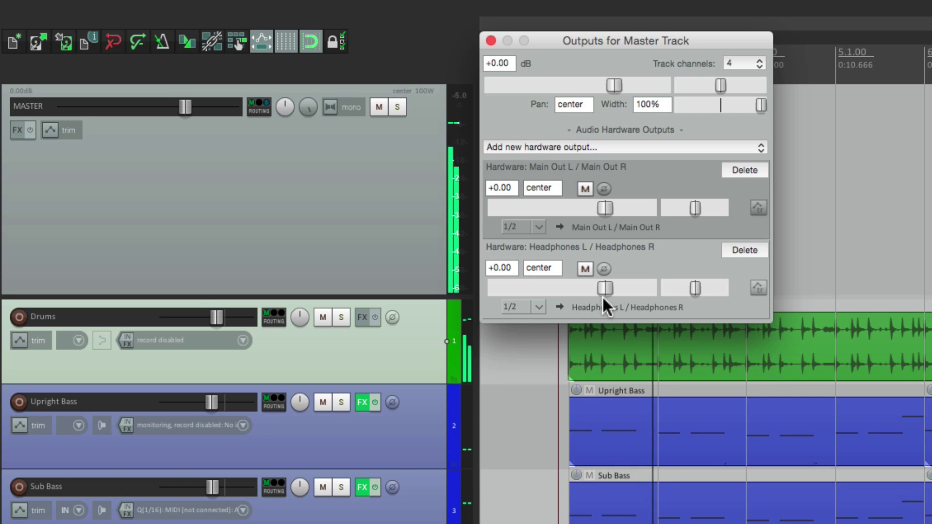
pyautogui.press('space')
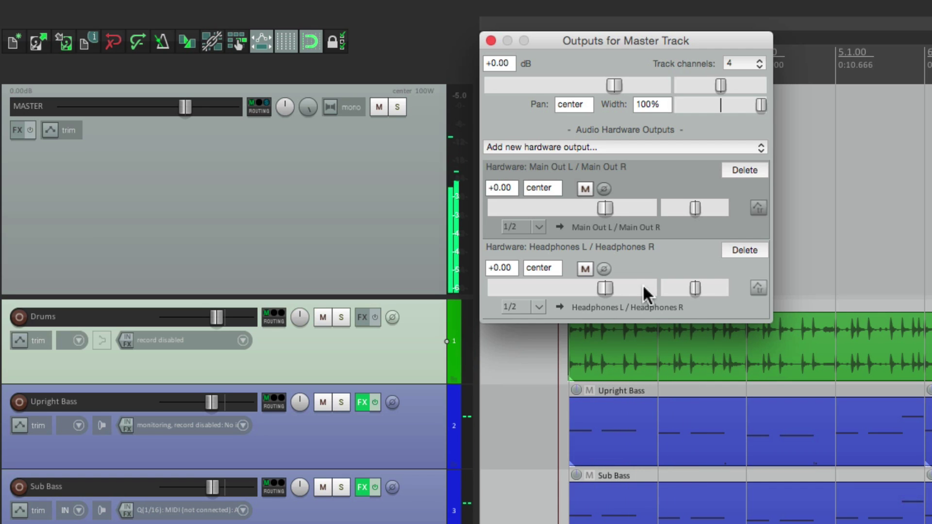
# Delete the Headphones output and dismiss the add-output list without adding anything
pyautogui.click(728, 250)
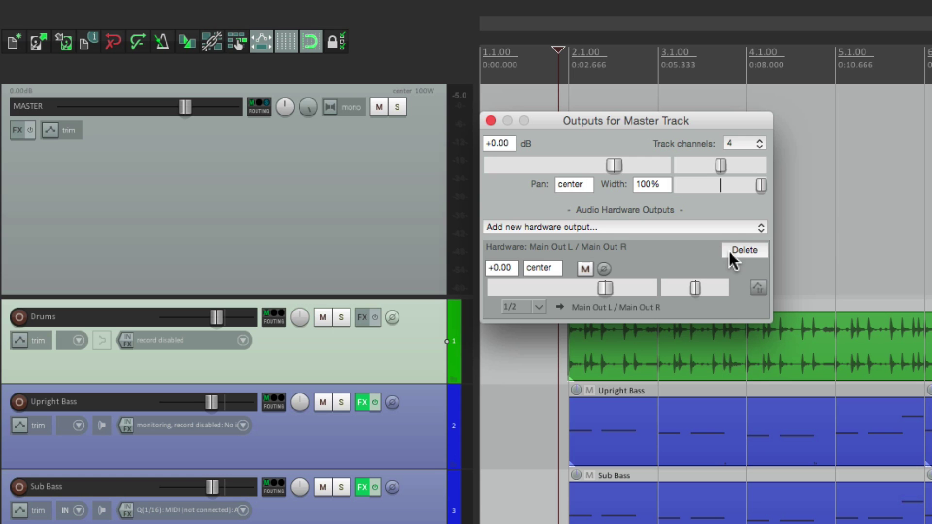
pyautogui.click(627, 227)
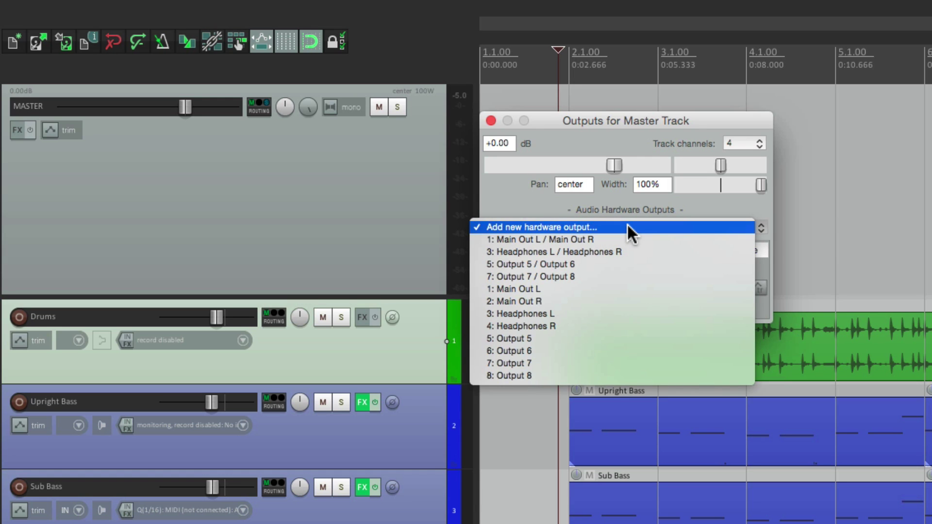
pyautogui.click(547, 211)
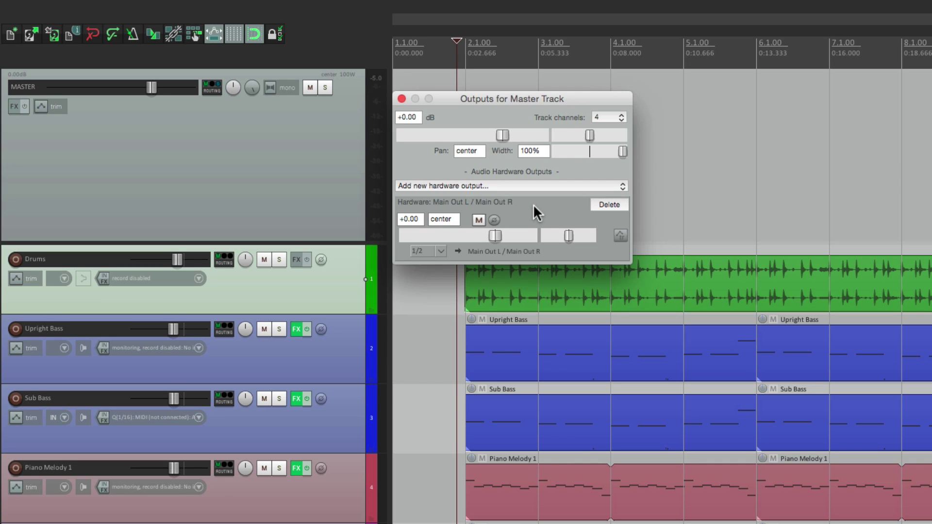
# Close the Outputs dialog and enable a visible, armed Volume envelope on the master track
pyautogui.click(401, 98)
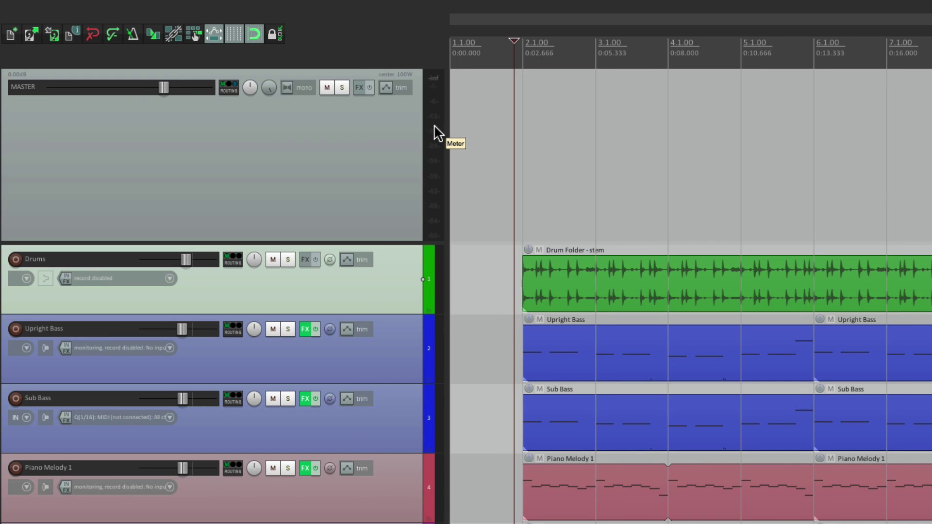
pyautogui.click(386, 88)
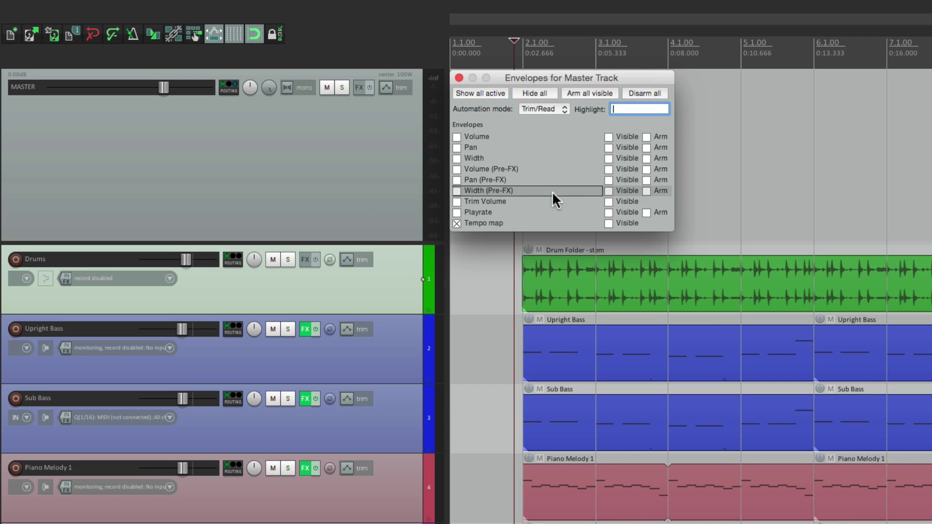
pyautogui.click(456, 136)
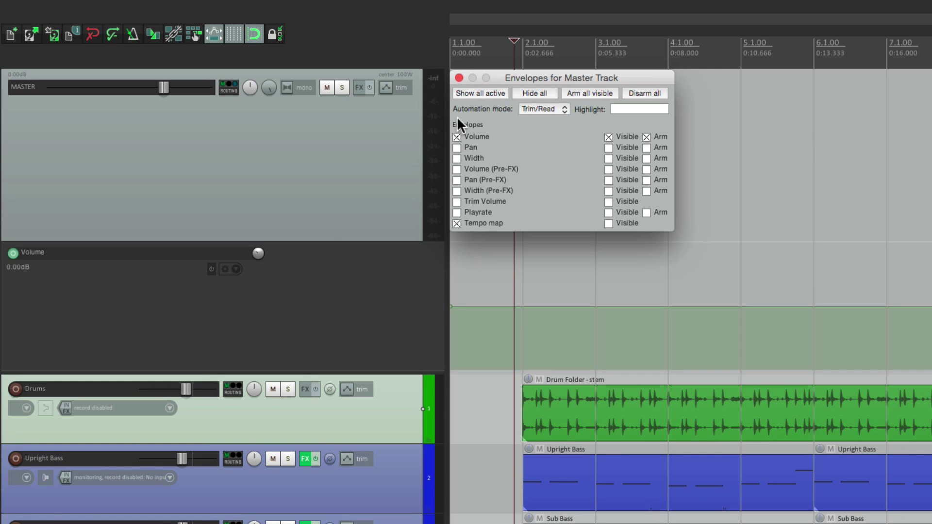
pyautogui.click(458, 78)
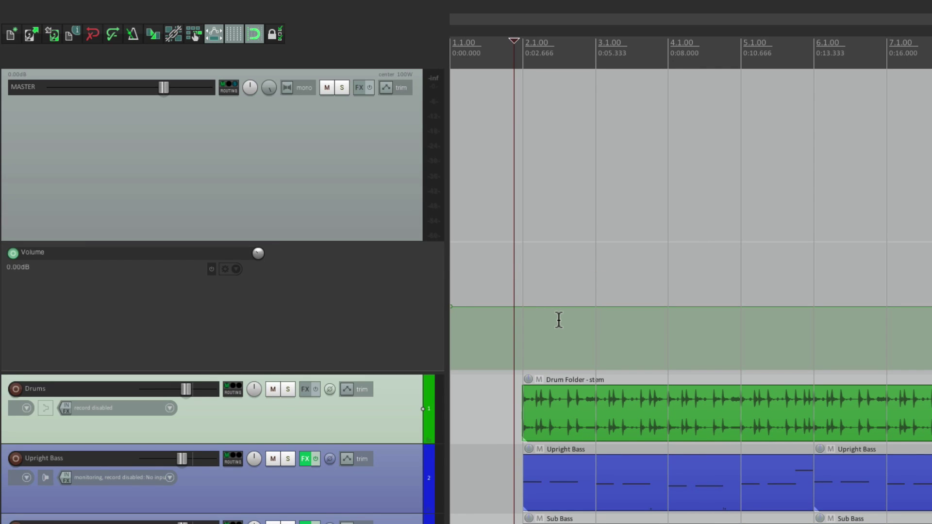
# Draw a volume dip on the master Volume envelope with two points and play it back
pyautogui.click(496, 307)
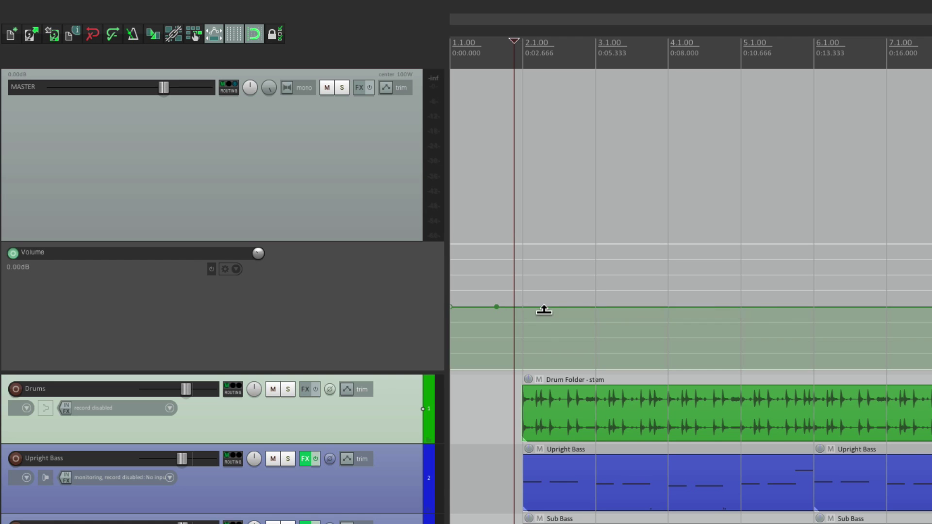
pyautogui.click(552, 306)
pyautogui.moveTo(493, 308); pyautogui.dragTo(493, 386)
pyautogui.moveTo(552, 307); pyautogui.dragTo(617, 308)
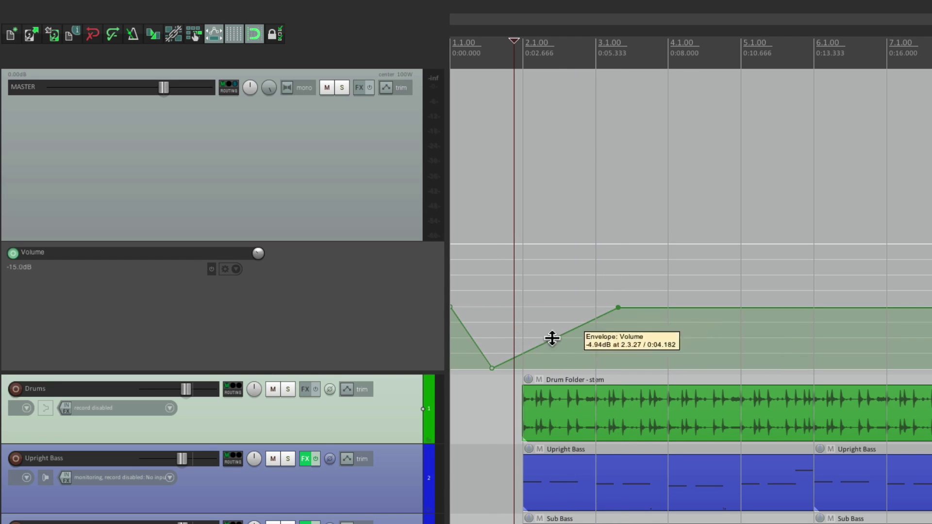
pyautogui.moveTo(491, 368); pyautogui.dragTo(510, 368)
pyautogui.press('space')
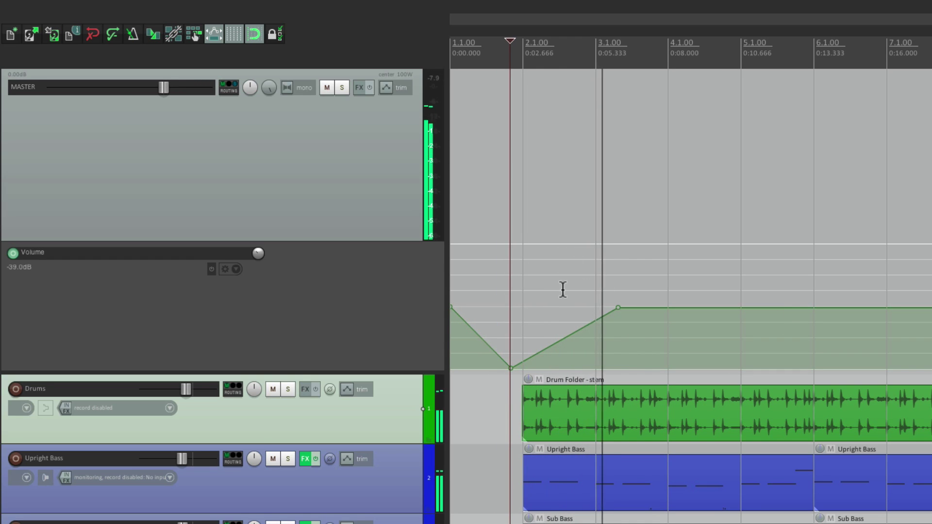
pyautogui.press('space')
# Add a fade-out point, audition it, then clear the master Volume envelope
pyautogui.click(700, 307)
pyautogui.moveTo(769, 308); pyautogui.dragTo(769, 384)
pyautogui.click(699, 343)
pyautogui.press('space')
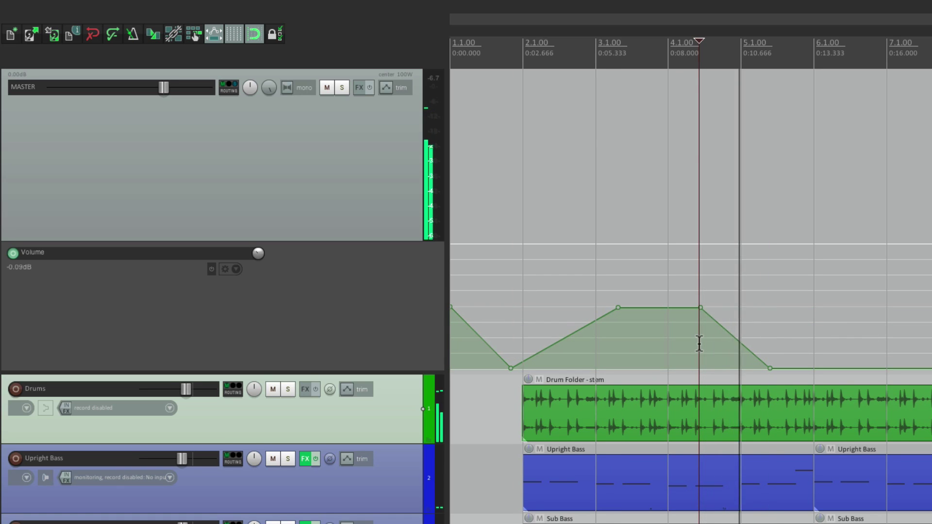
pyautogui.press('space')
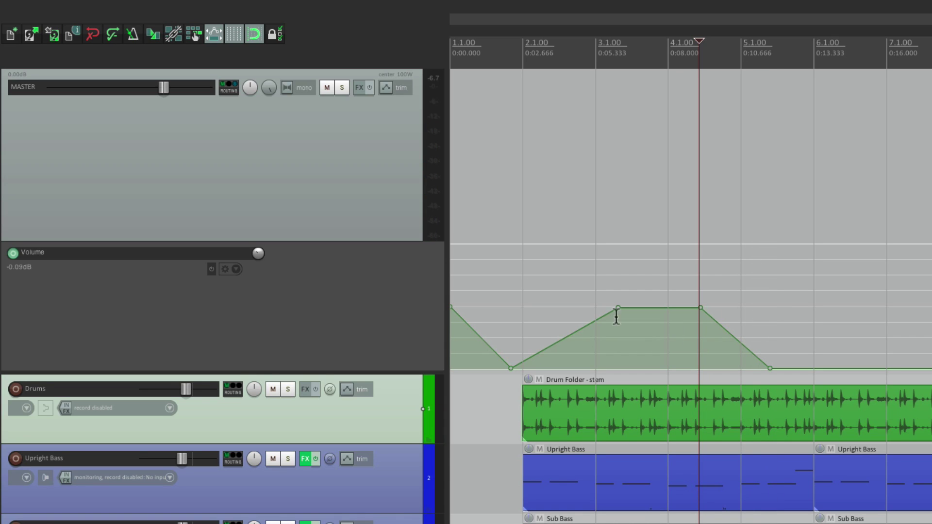
pyautogui.click(236, 268)
pyautogui.click(268, 305)
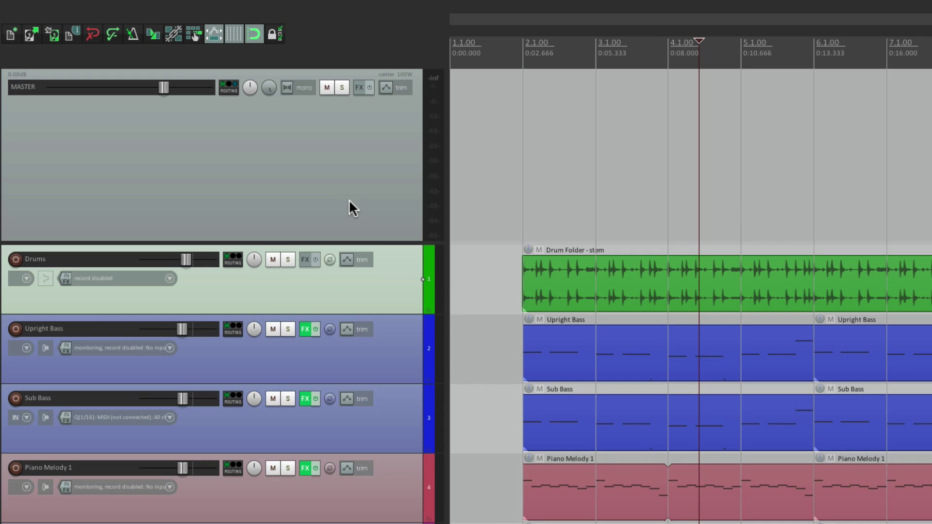
# Add Cockos ReaEQ to the master track's FX chain
pyautogui.click(359, 88)
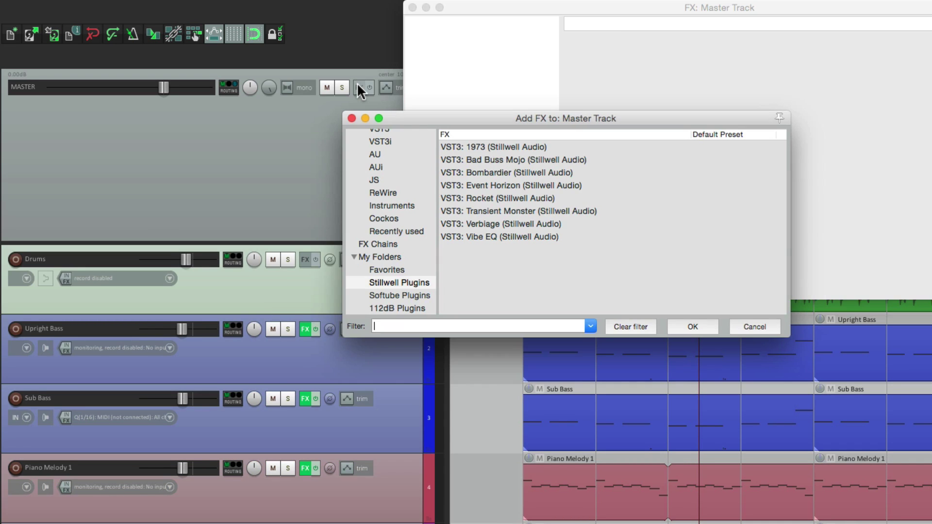
pyautogui.click(402, 217)
pyautogui.doubleClick(508, 186)
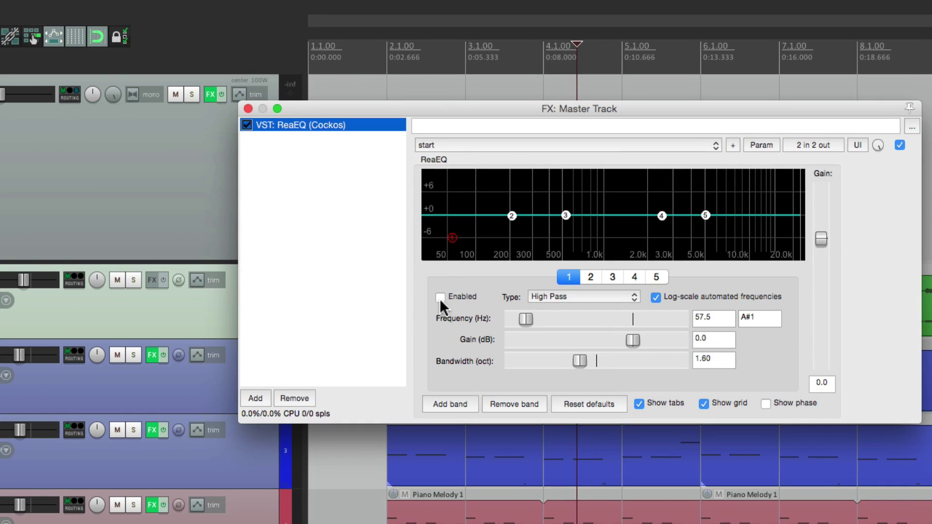
# Make ReaEQ band 1 a Low Pass at about 1313.4 Hz, 0.70 octave bandwidth, audition, and close
pyautogui.click(440, 298)
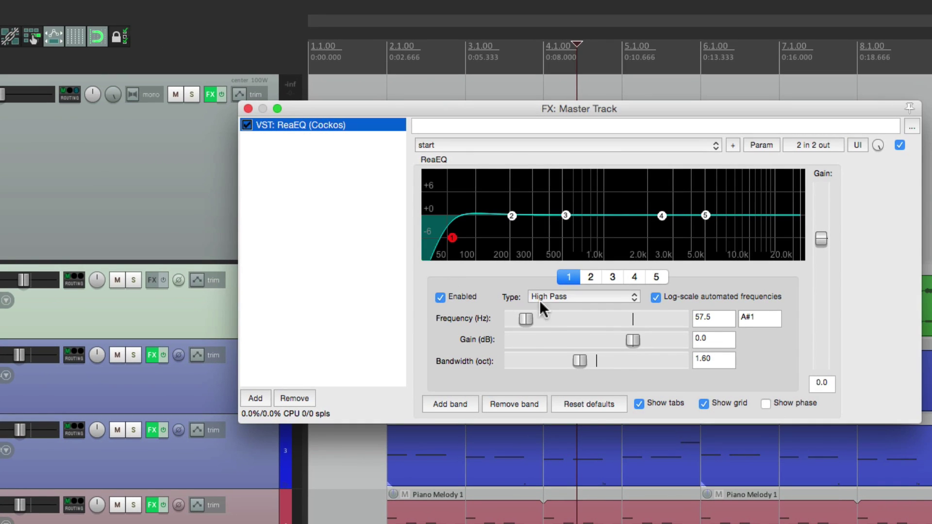
pyautogui.click(565, 297)
pyautogui.click(548, 285)
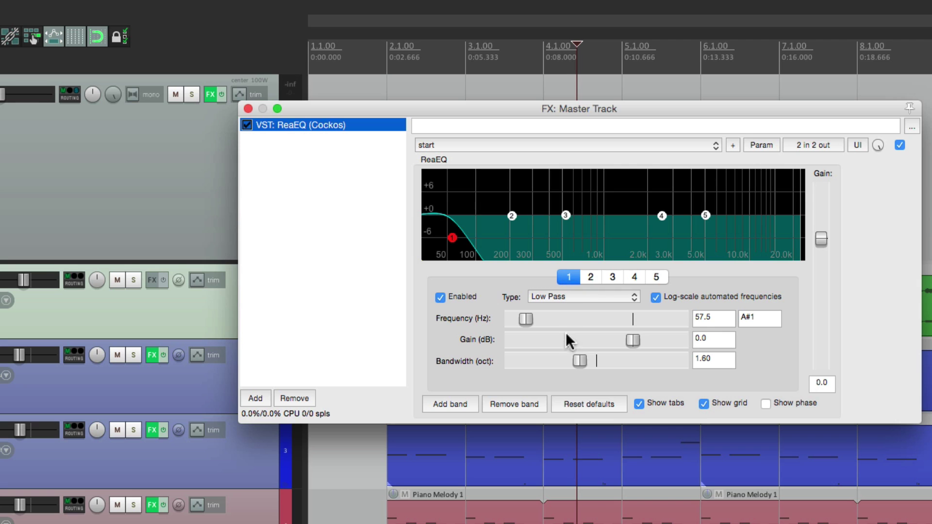
pyautogui.moveTo(579, 362); pyautogui.dragTo(539, 363)
pyautogui.moveTo(525, 324); pyautogui.dragTo(602, 326)
pyautogui.press('space')
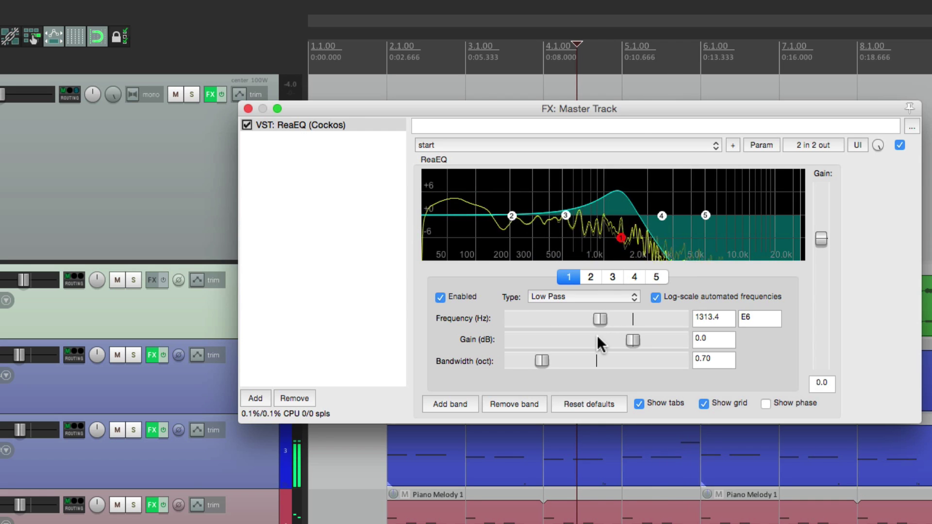
pyautogui.press('space')
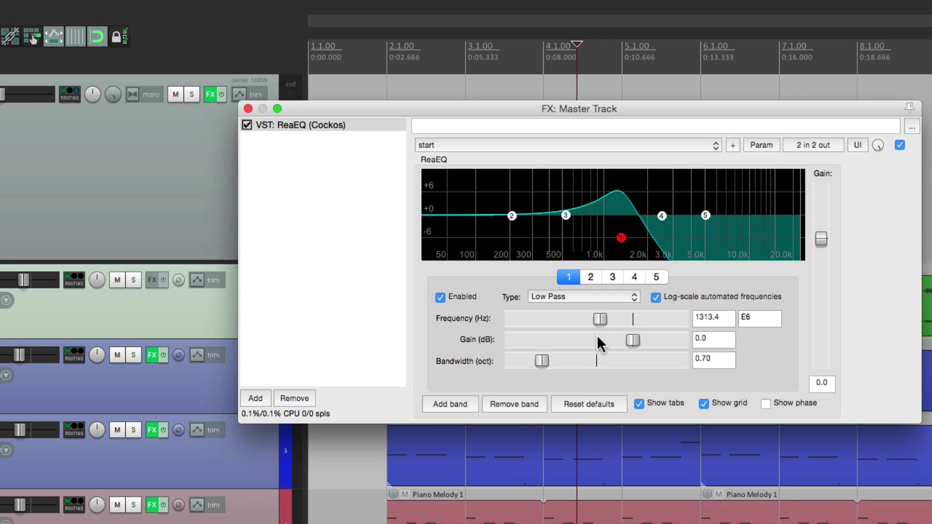
pyautogui.click(248, 108)
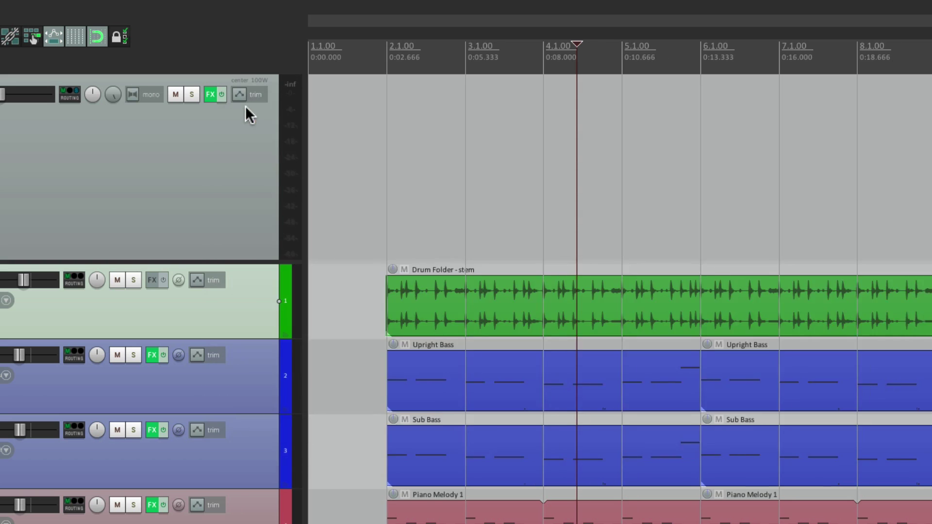
# In the Routing Matrix, disconnect and reconnect the master's Main Out L/R during playback
pyautogui.click(158, 7)
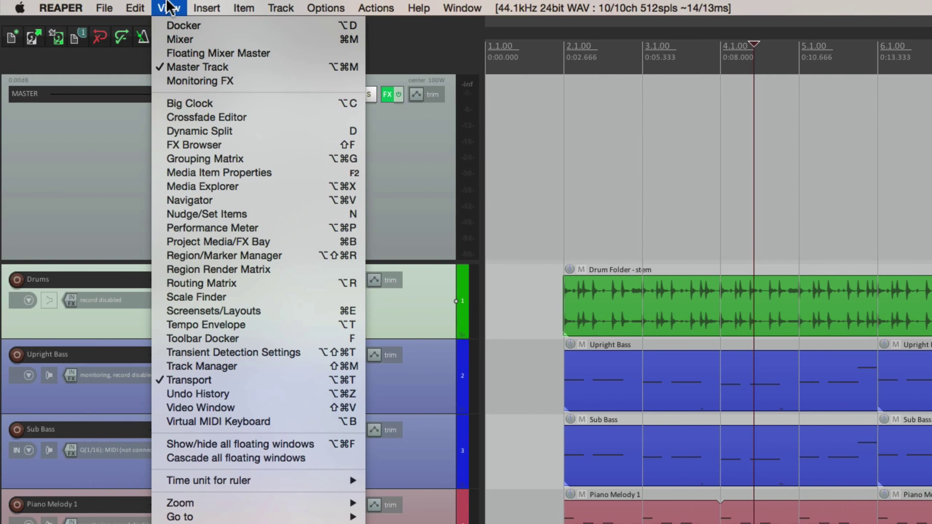
pyautogui.click(178, 283)
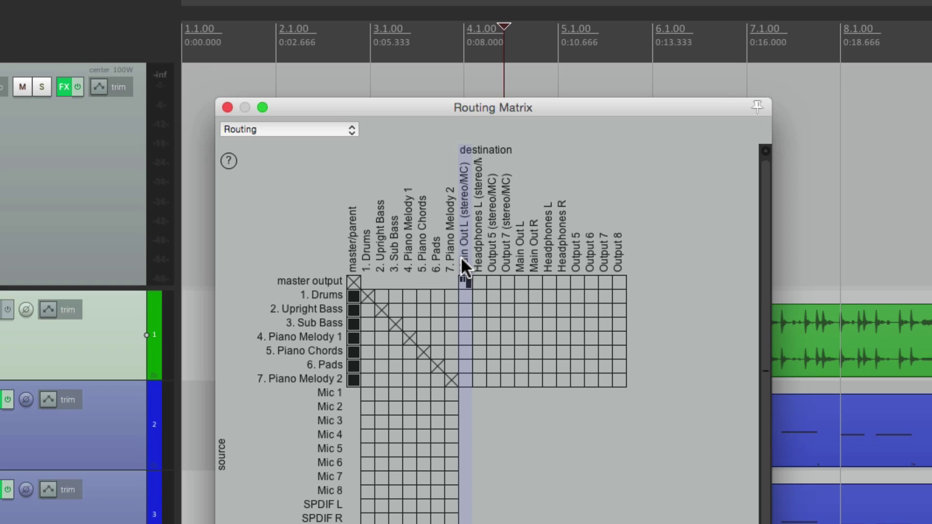
pyautogui.click(467, 281)
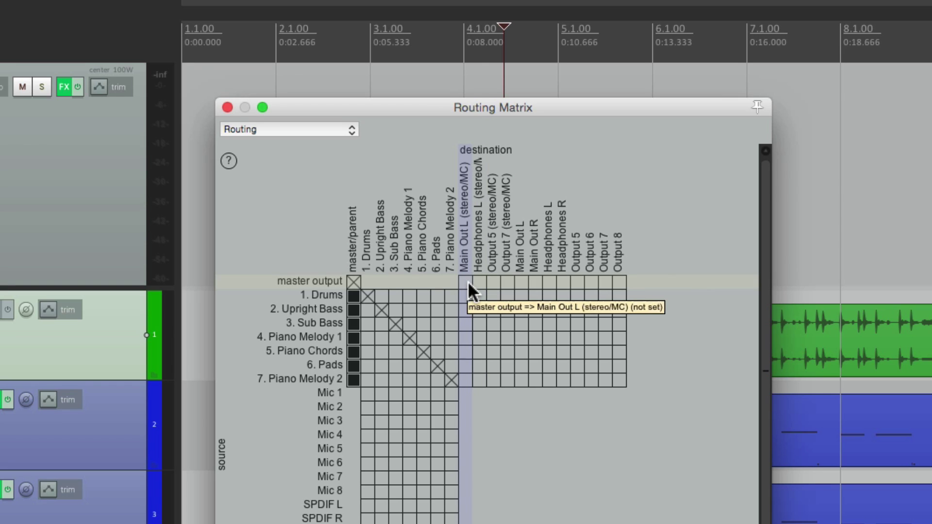
pyautogui.press('space')
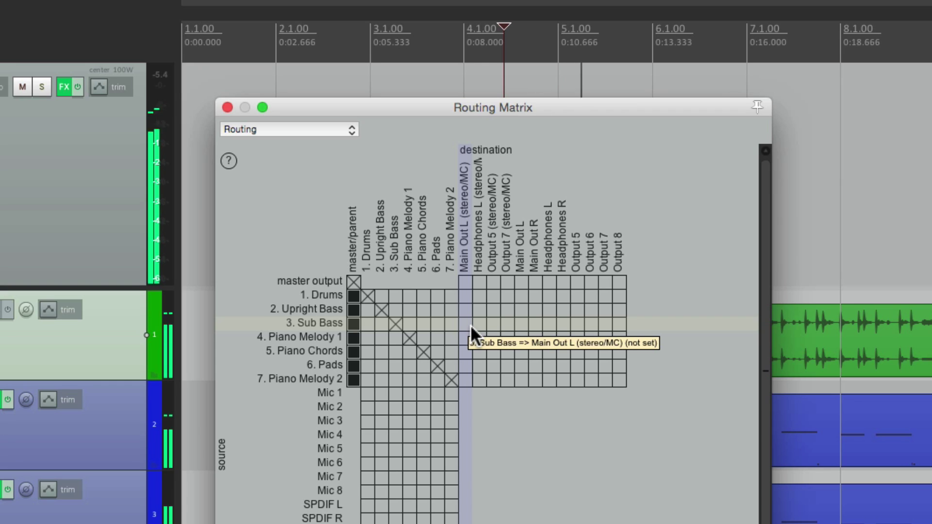
pyautogui.click(462, 281)
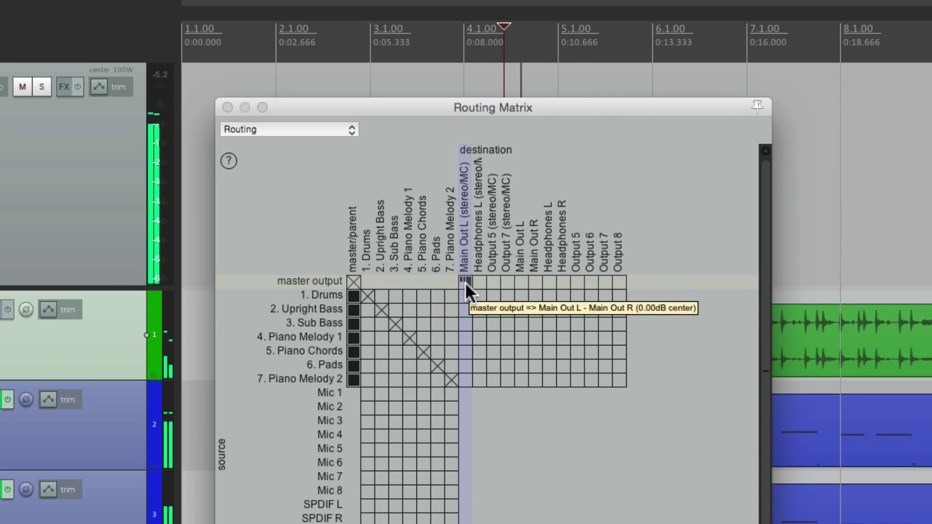
pyautogui.press('space')
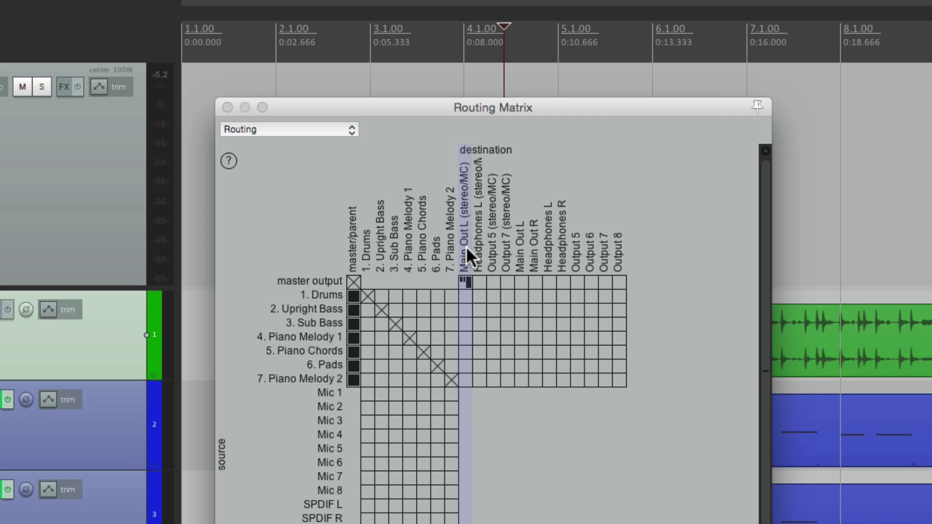
# Try master output routings to Headphones and Outputs 5 and 7, then restore Main Out L/R only
pyautogui.click(464, 282)
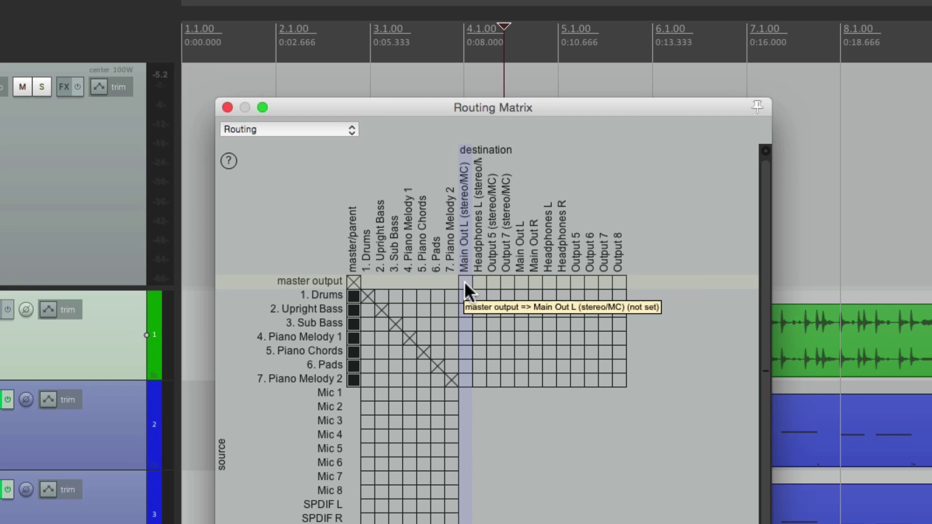
pyautogui.click(476, 282)
pyautogui.click(475, 283)
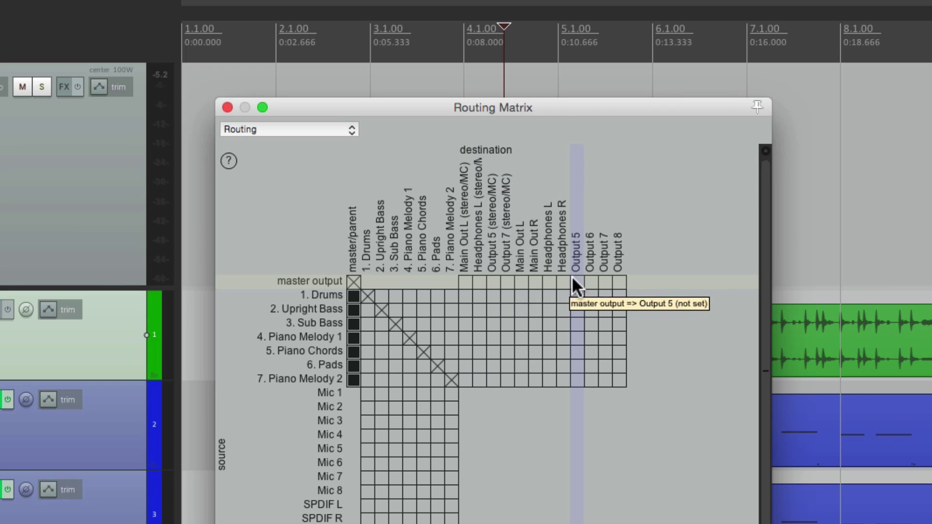
pyautogui.click(467, 281)
pyautogui.click(479, 281)
pyautogui.click(493, 280)
pyautogui.click(505, 280)
pyautogui.click(521, 280)
pyautogui.moveTo(523, 279); pyautogui.dragTo(569, 284)
pyautogui.moveTo(462, 279); pyautogui.dragTo(572, 273)
pyautogui.click(464, 281)
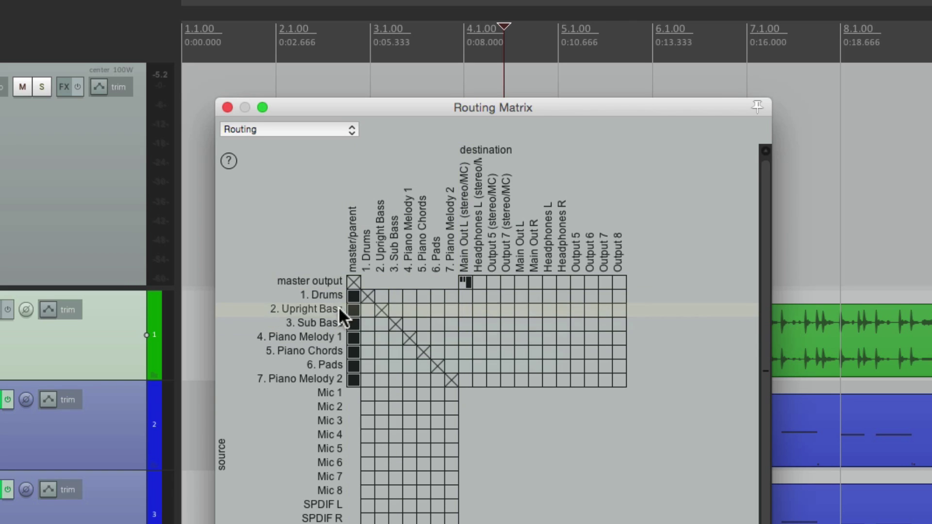
# Route tracks 1–7 straight to Main Out L/R and remove the master's Main Out routing
pyautogui.moveTo(353, 295); pyautogui.dragTo(348, 378)
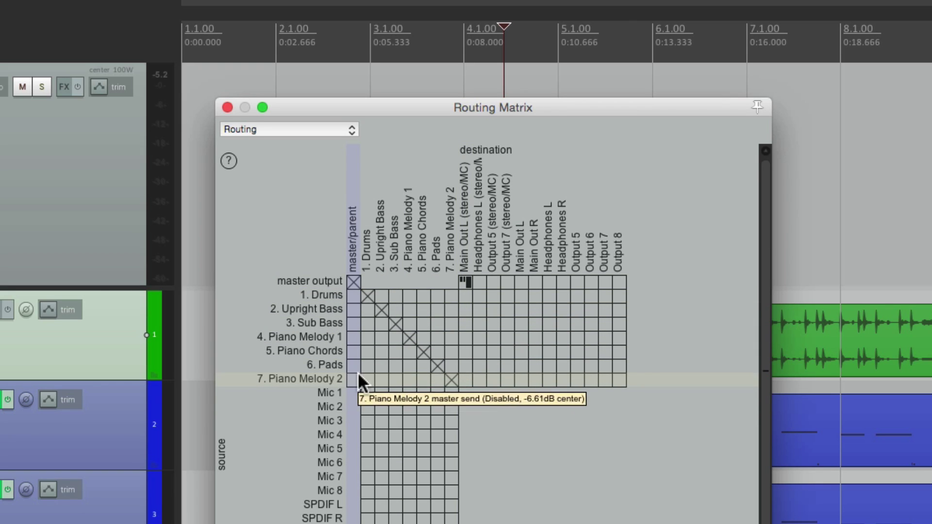
pyautogui.moveTo(467, 378); pyautogui.dragTo(467, 295)
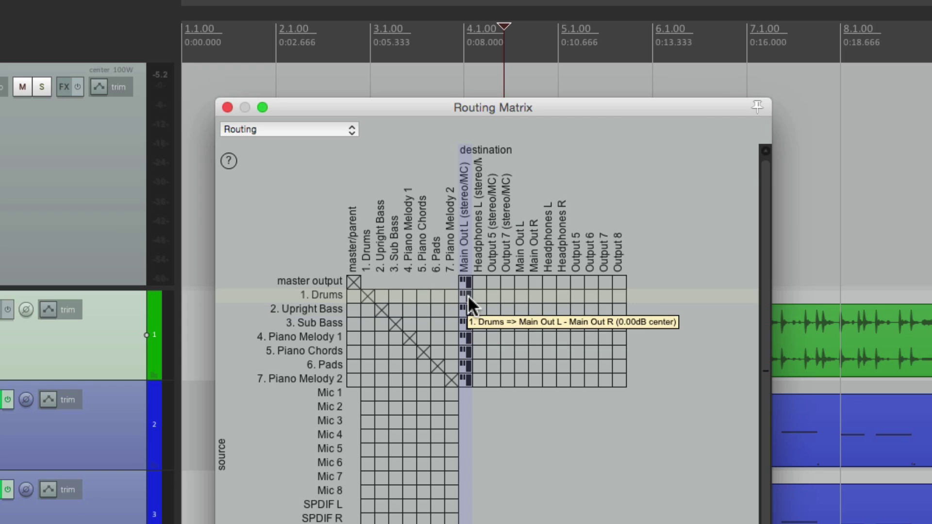
pyautogui.click(465, 280)
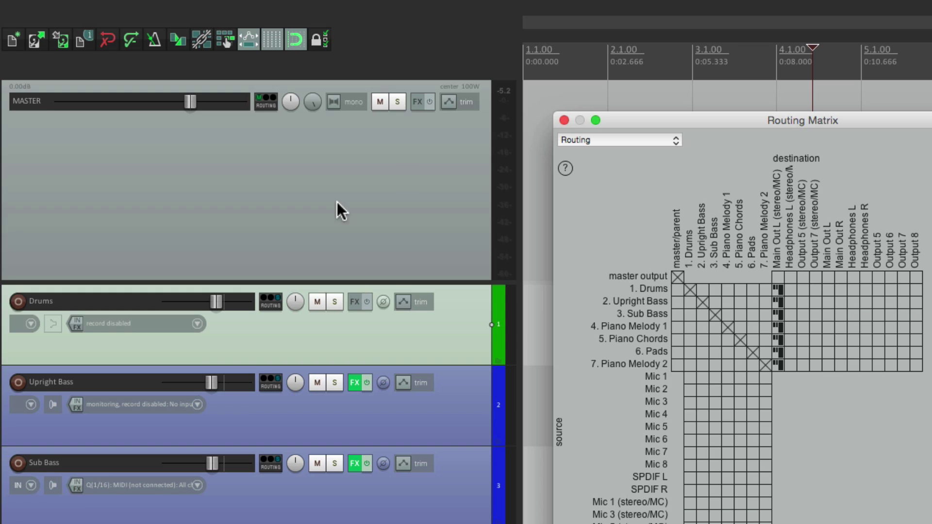
pyautogui.click(337, 202)
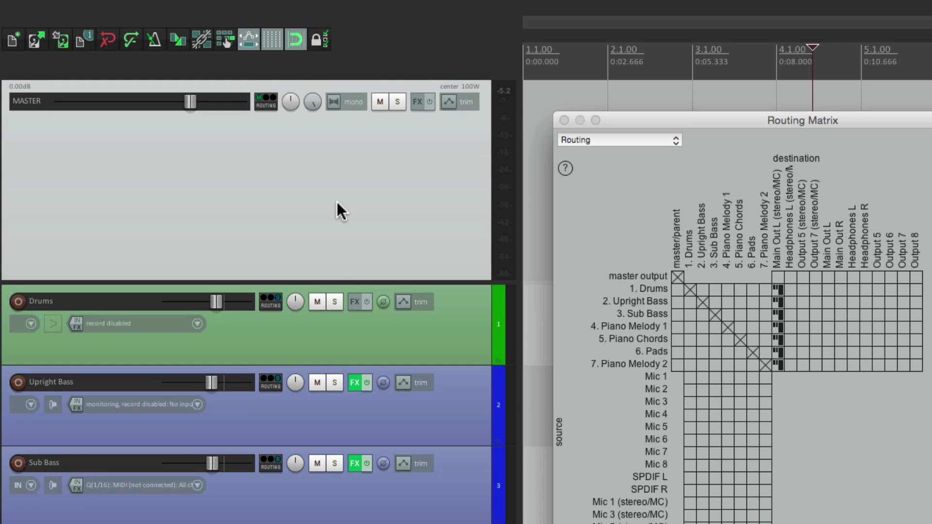
pyautogui.moveTo(187, 103)
pyautogui.mouseDown()
pyautogui.moveTo(63, 114)
pyautogui.moveTo(198, 106)
pyautogui.mouseUp()
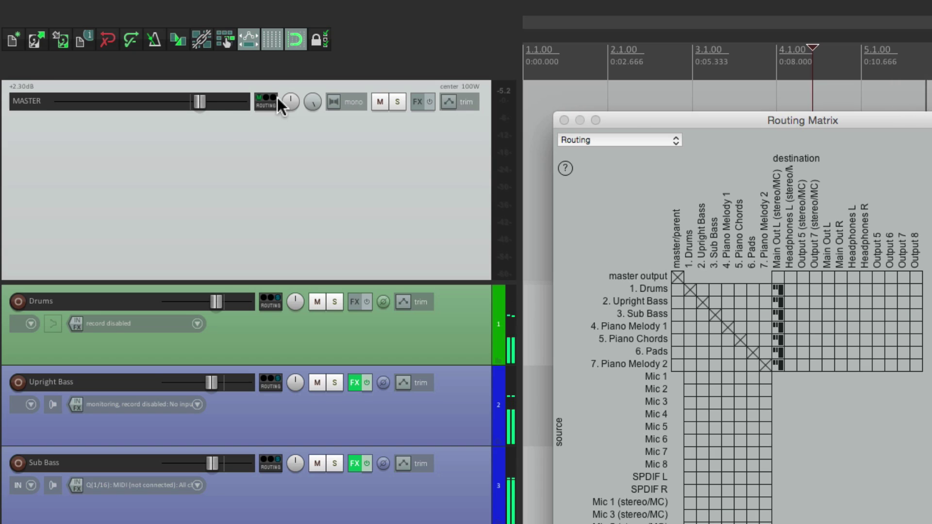
pyautogui.click(264, 100)
pyautogui.moveTo(648, 247); pyautogui.dragTo(585, 245)
pyautogui.moveTo(642, 128)
pyautogui.mouseDown()
pyautogui.moveTo(546, 132)
pyautogui.moveTo(628, 139)
pyautogui.mouseUp()
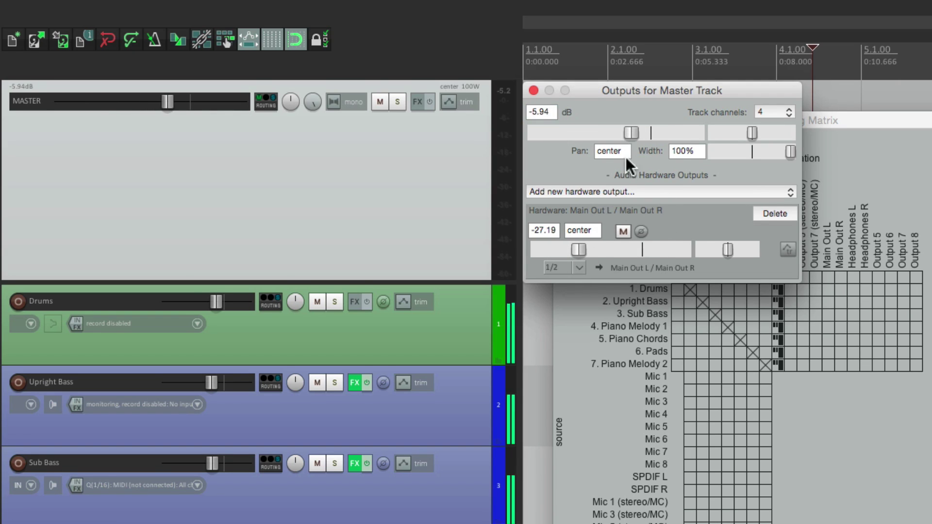
pyautogui.moveTo(578, 248)
pyautogui.mouseDown()
pyautogui.moveTo(634, 244)
pyautogui.moveTo(585, 247)
pyautogui.mouseUp()
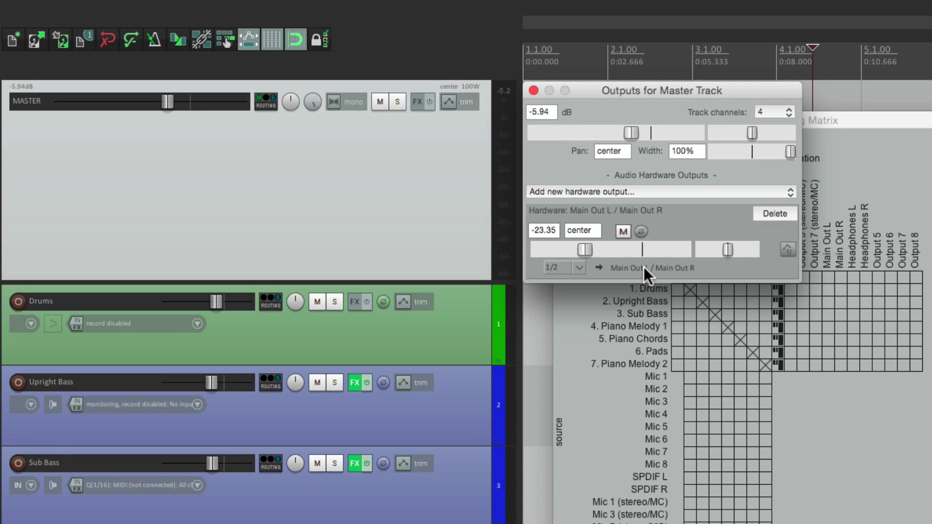
pyautogui.doubleClick(629, 131)
pyautogui.doubleClick(584, 249)
pyautogui.click(533, 91)
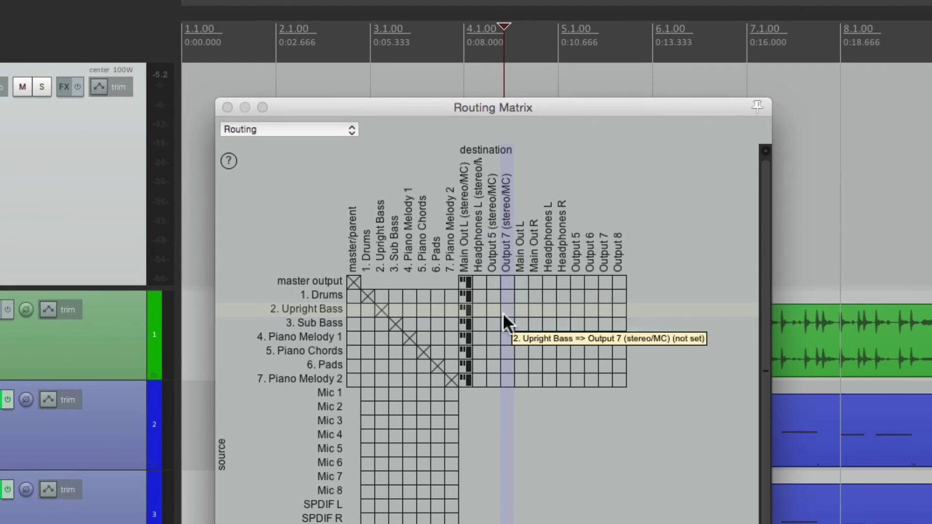
# Move tracks 1–7 from Main Out back onto their master sends and close the Routing Matrix
pyautogui.moveTo(466, 296); pyautogui.dragTo(466, 380)
pyautogui.moveTo(353, 291); pyautogui.dragTo(353, 379)
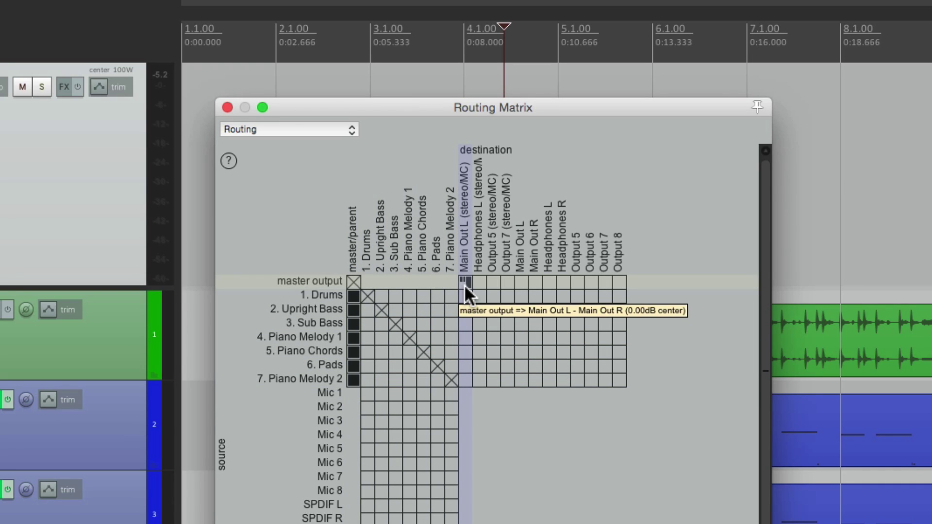
pyautogui.hotkey('alt', 'r')
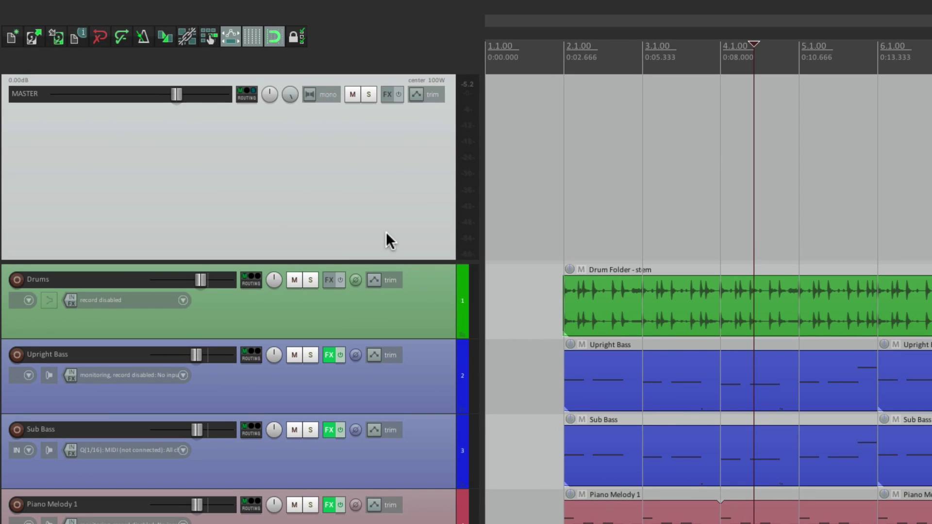
# Move Drums below Upright Bass and back to the top, then hide the master track
pyautogui.moveTo(389, 303); pyautogui.dragTo(408, 327)
pyautogui.moveTo(414, 56); pyautogui.dragTo(391, 141)
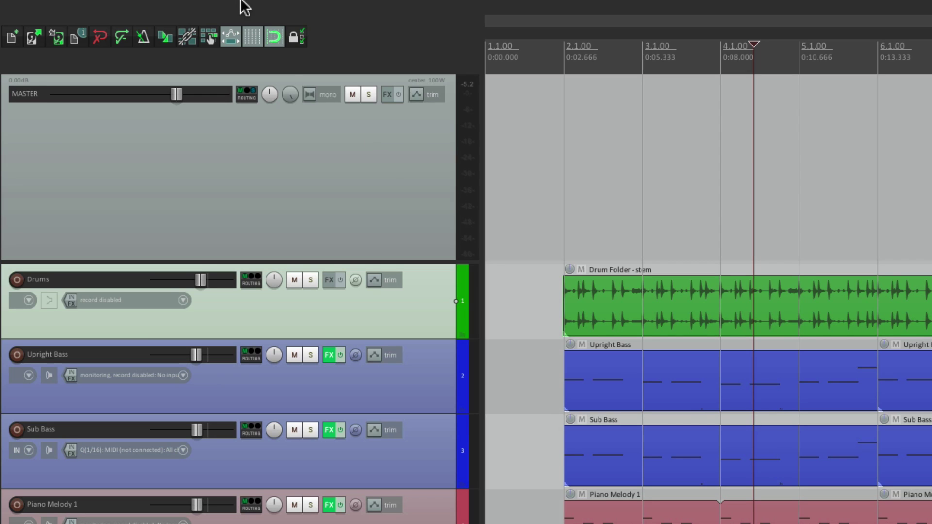
pyautogui.moveTo(246, 5)
pyautogui.click(171, 7)
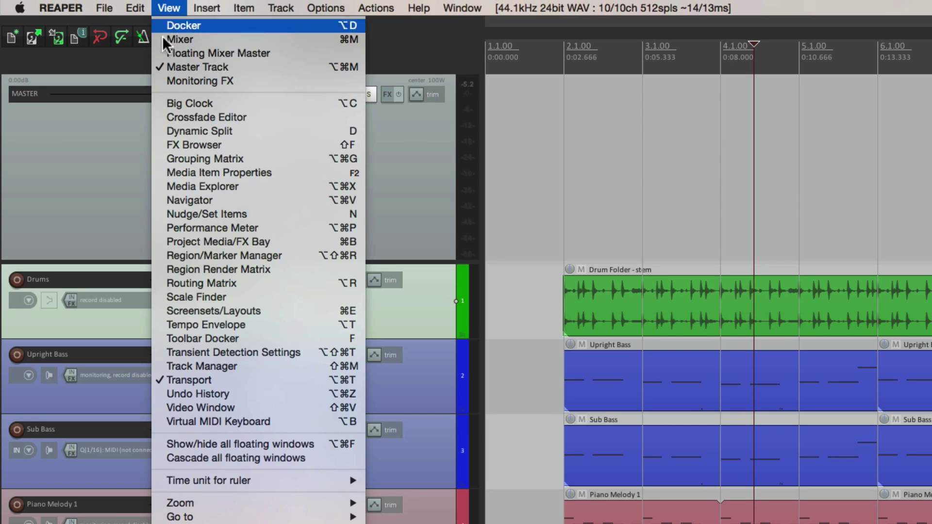
pyautogui.click(158, 64)
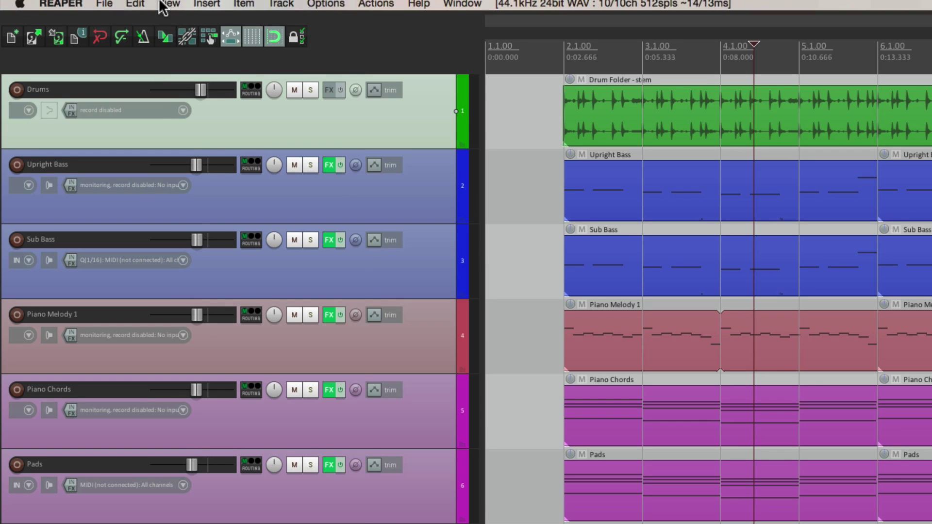
# Open the Mixer and show the master track strip in it
pyautogui.click(169, 8)
pyautogui.click(168, 40)
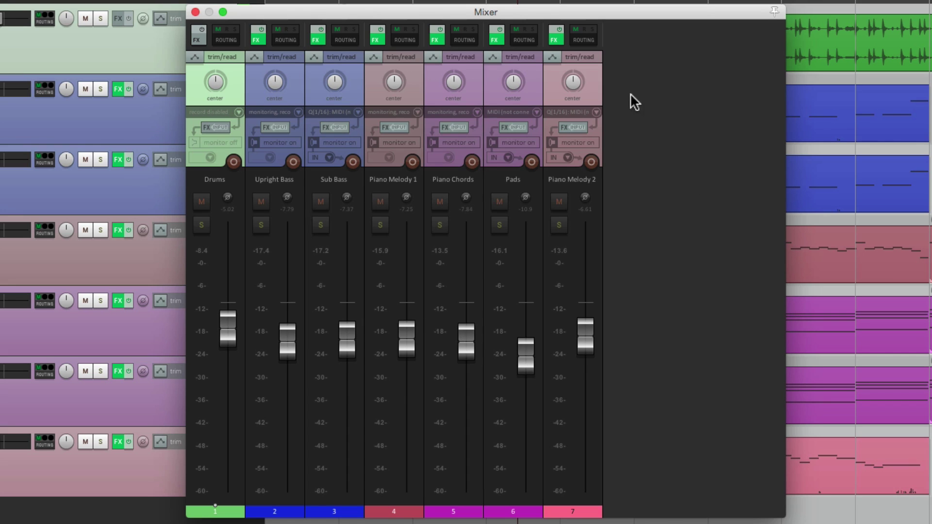
pyautogui.rightClick(628, 57)
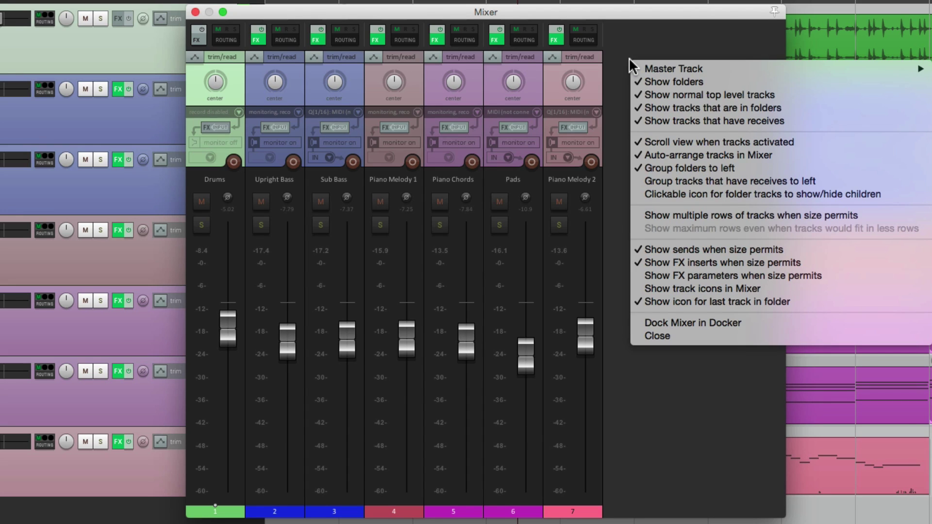
pyautogui.moveTo(642, 72)
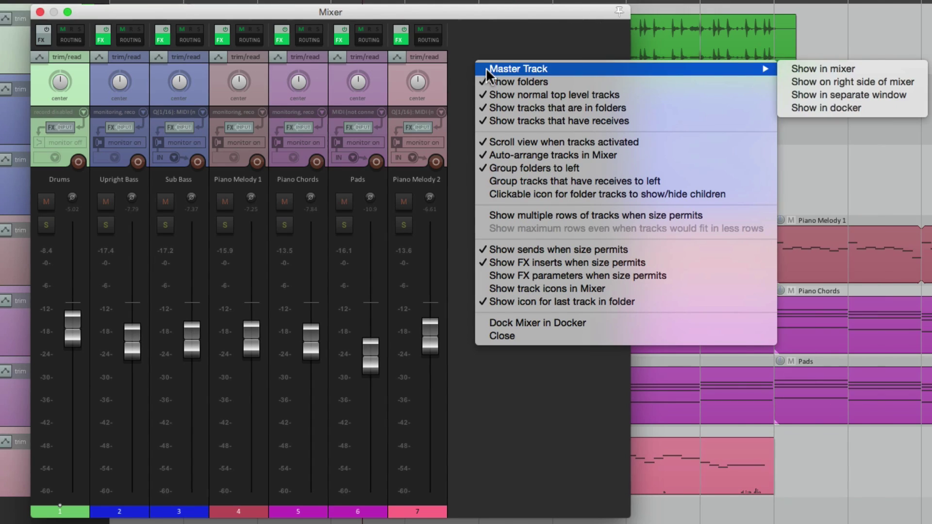
pyautogui.click(787, 69)
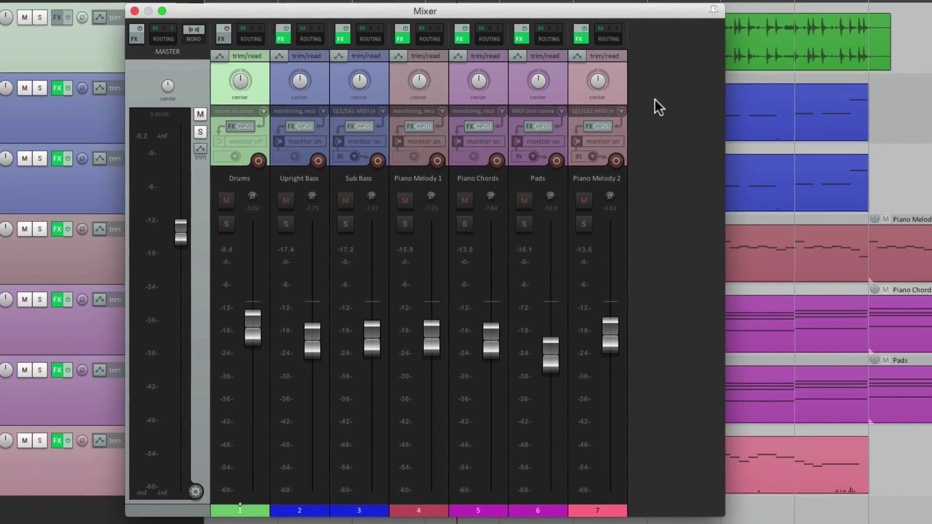
# Move the master strip to the mixer's right side, then show it in a separate window
pyautogui.rightClick(716, 103)
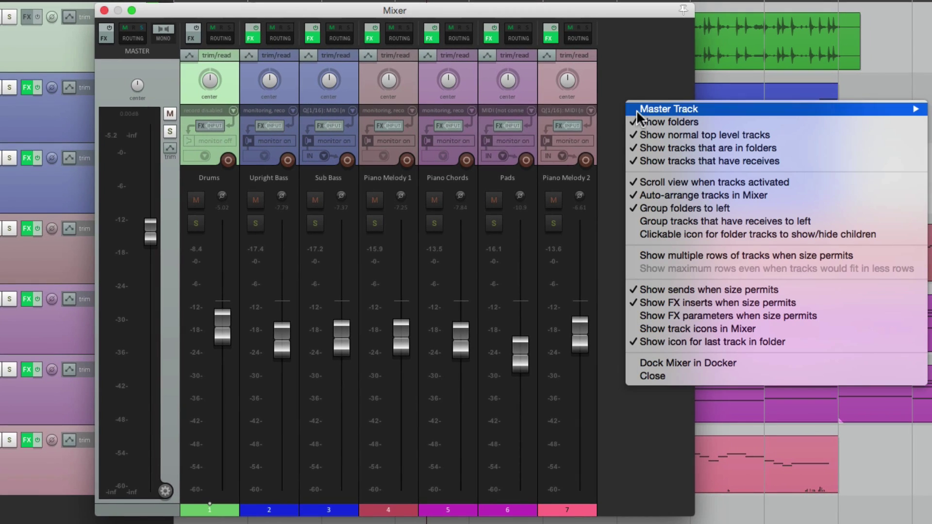
pyautogui.moveTo(726, 112)
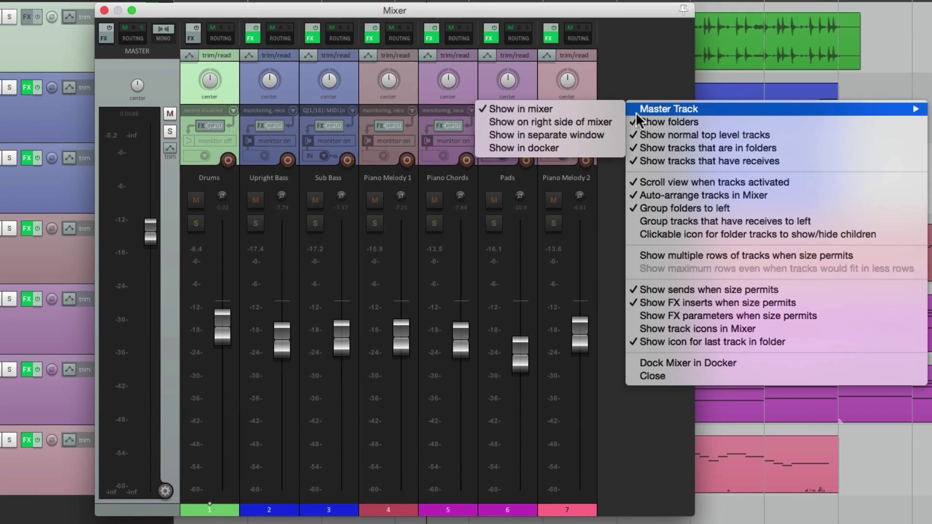
pyautogui.click(600, 121)
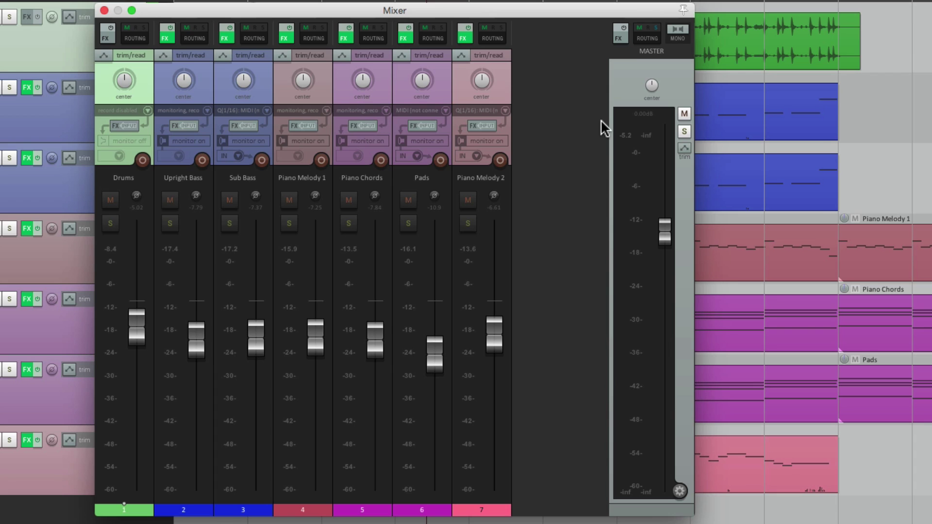
pyautogui.rightClick(524, 126)
pyautogui.moveTo(531, 138)
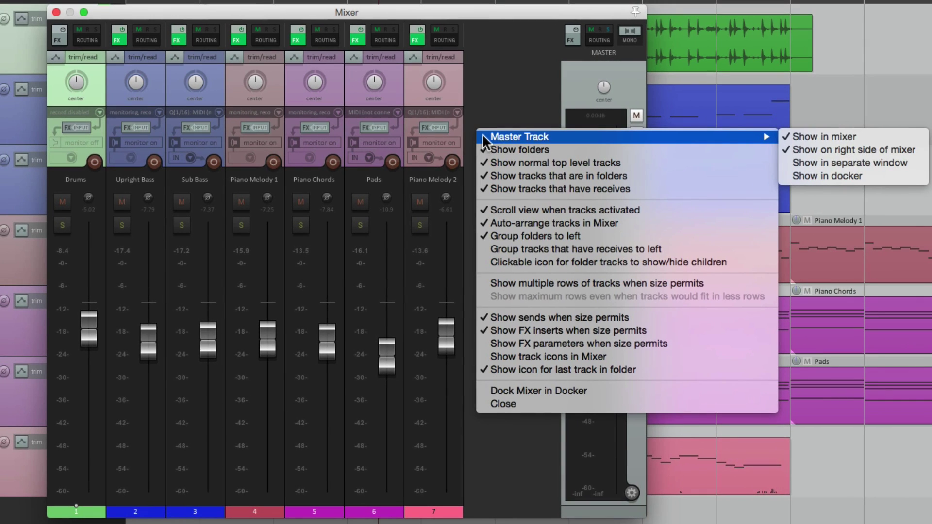
pyautogui.click(926, 165)
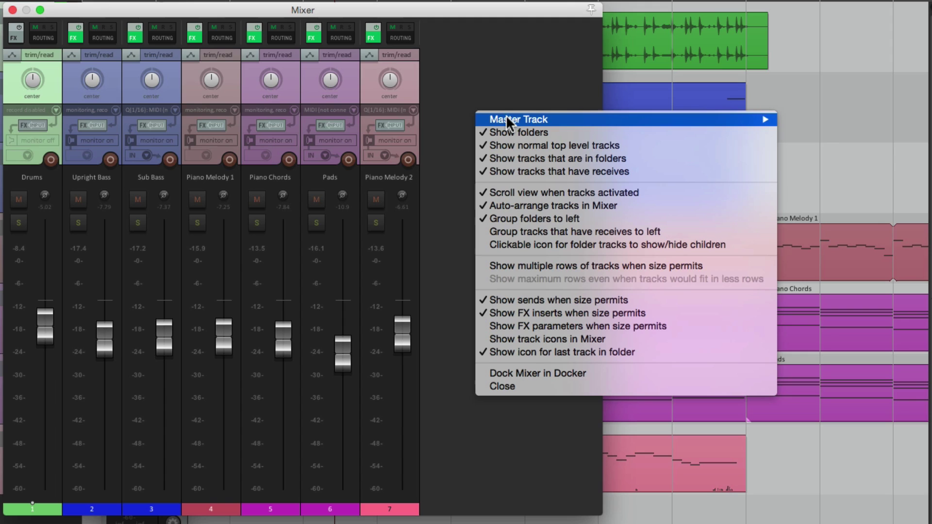
# Dock the master strip back on the mixer's right, then move it into the docker
pyautogui.moveTo(529, 119)
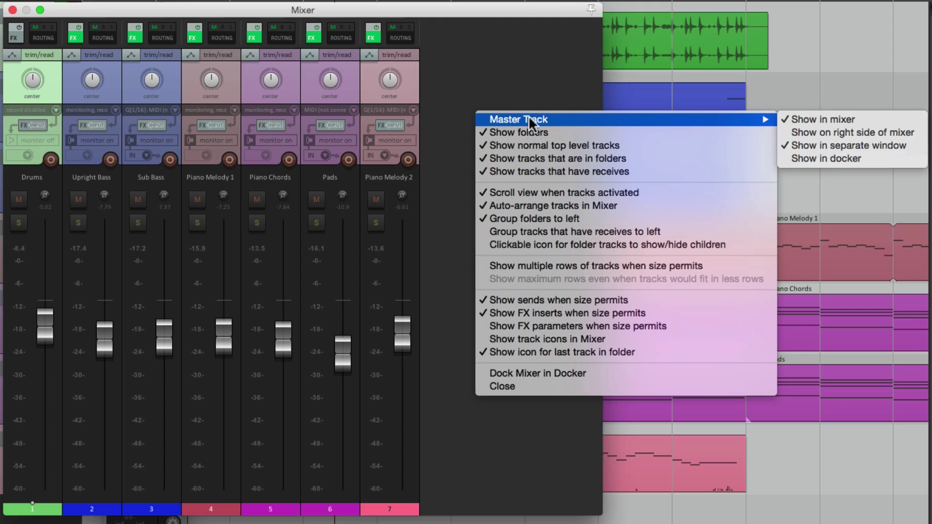
pyautogui.click(879, 141)
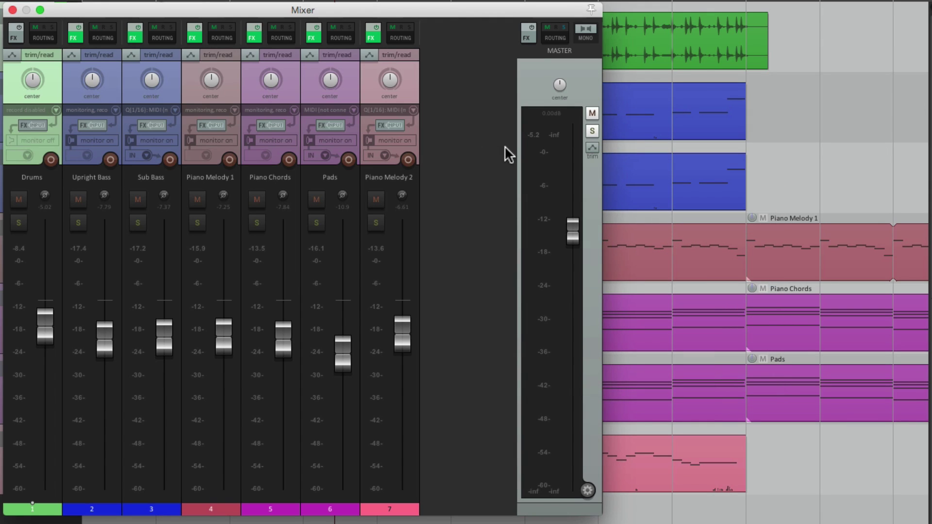
pyautogui.rightClick(482, 138)
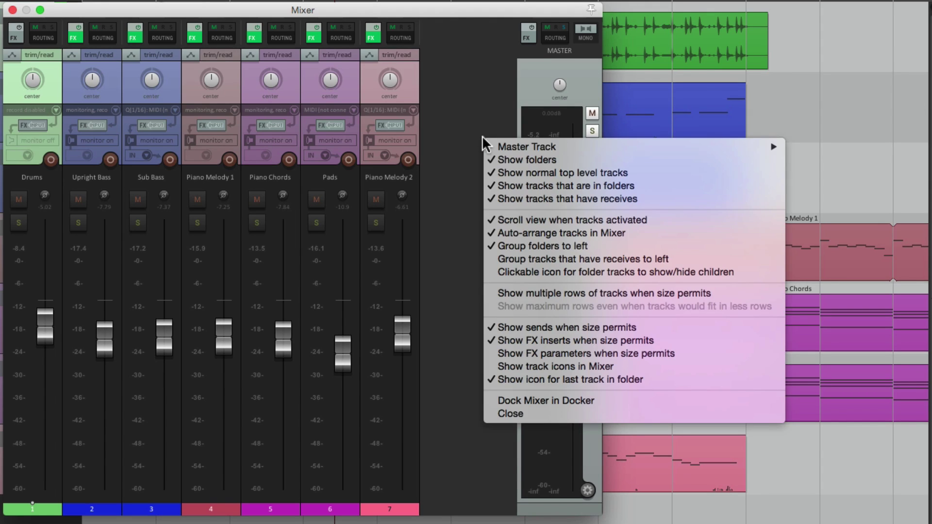
pyautogui.moveTo(541, 145)
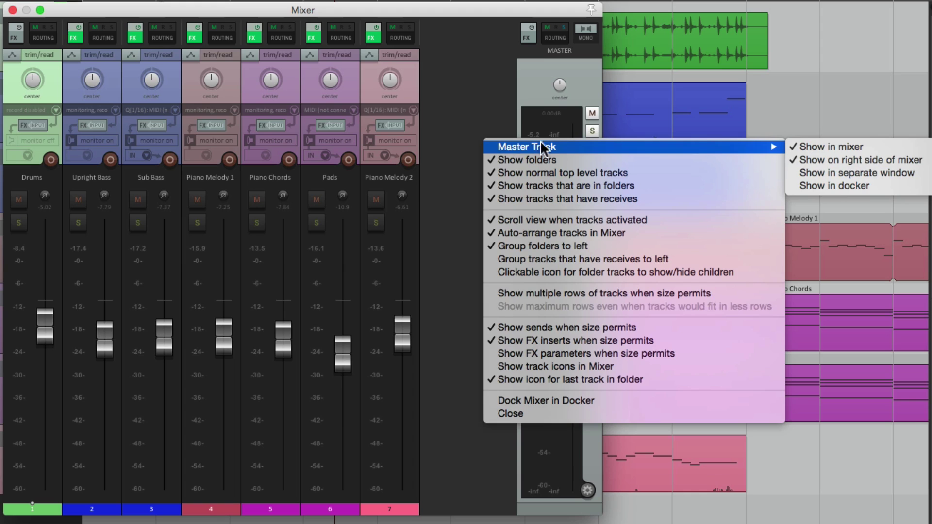
pyautogui.click(839, 190)
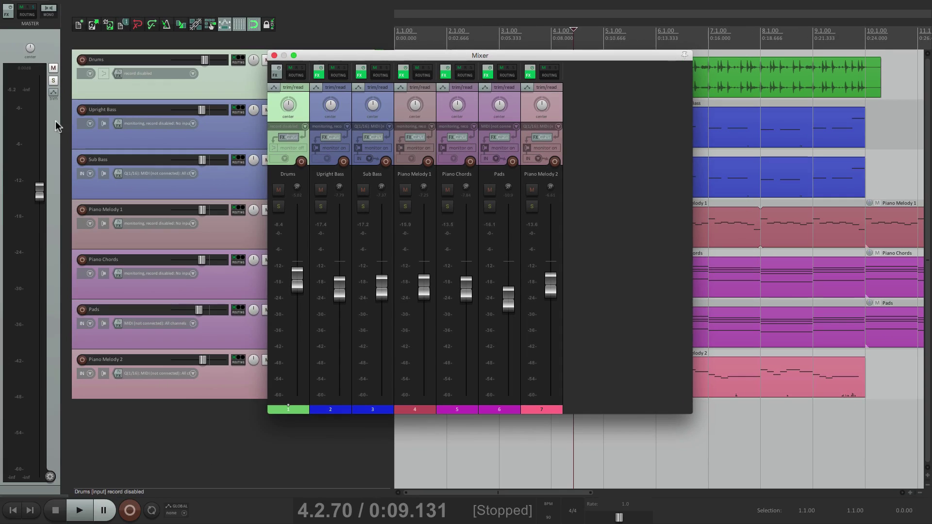
# Close the floating mixer and select the Upright Bass, Sub Bass and Piano Melody 1 tracks
pyautogui.click(274, 55)
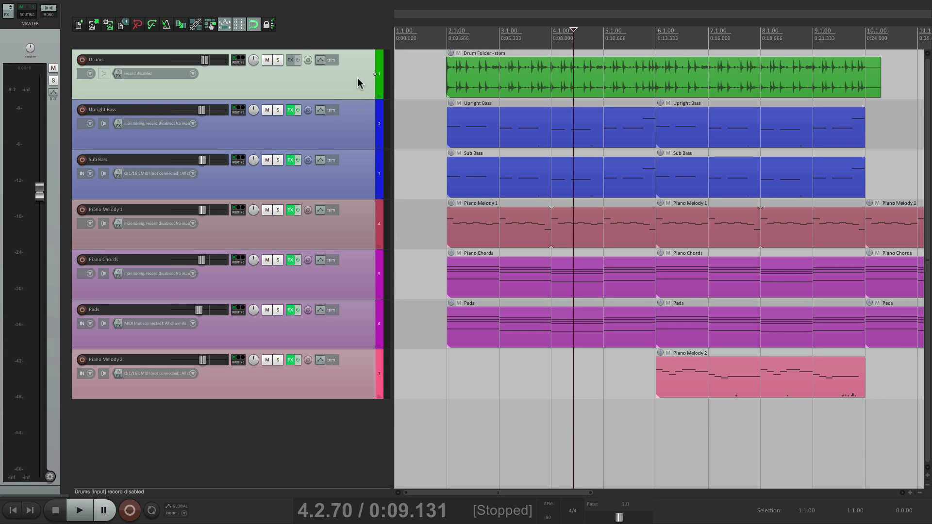
pyautogui.click(358, 115)
pyautogui.click(355, 175)
pyautogui.click(355, 227)
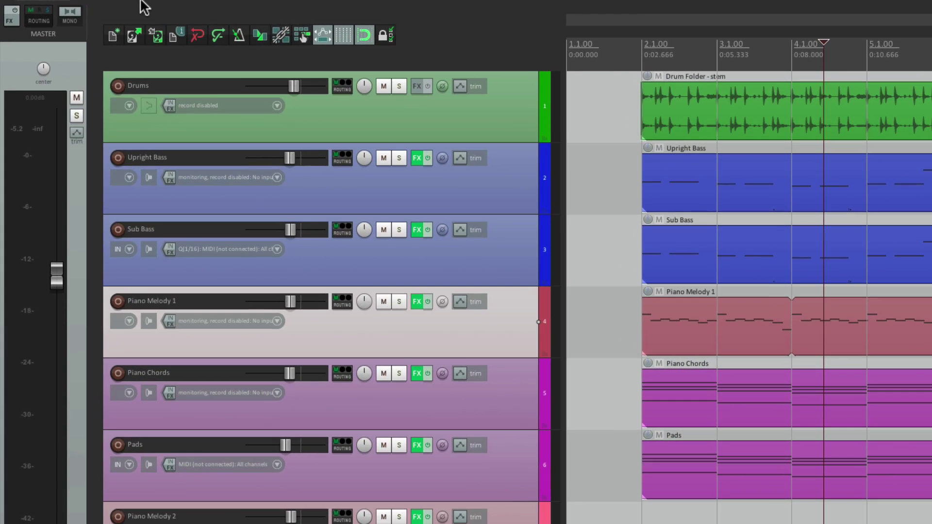
# Set the Master Mixer Panel layout to 'ca - Large'
pyautogui.click(324, 8)
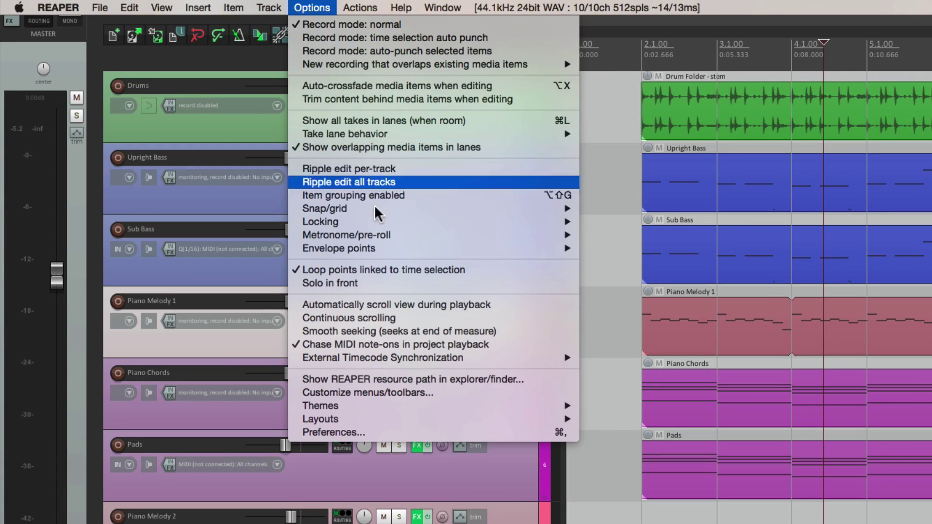
pyautogui.moveTo(348, 417)
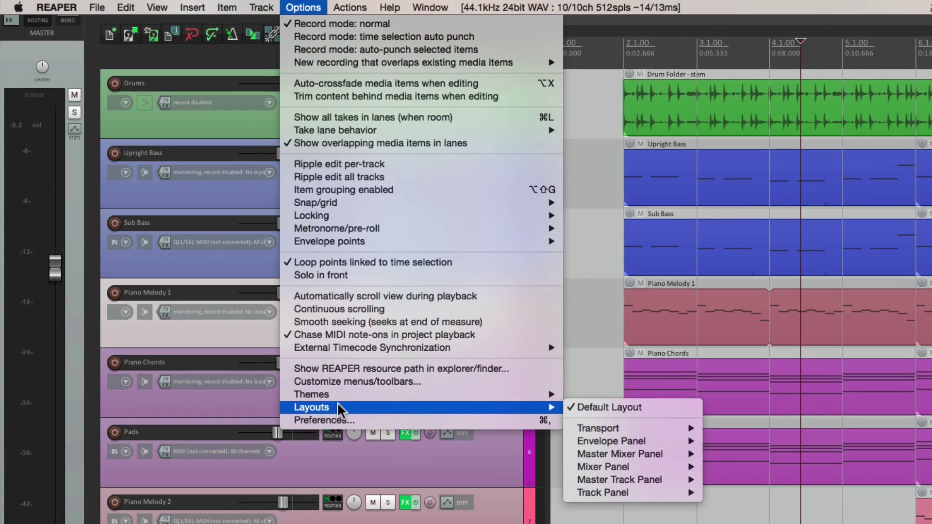
pyautogui.moveTo(591, 454)
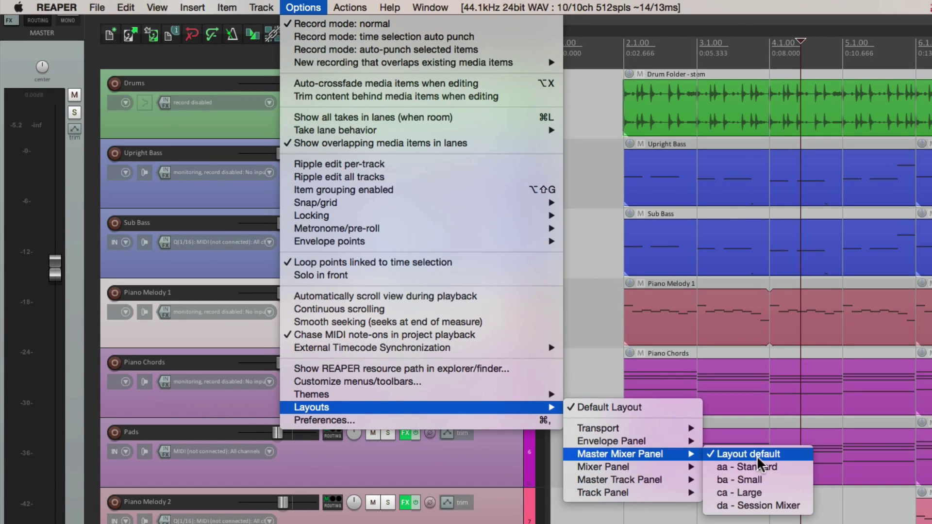
pyautogui.click(788, 488)
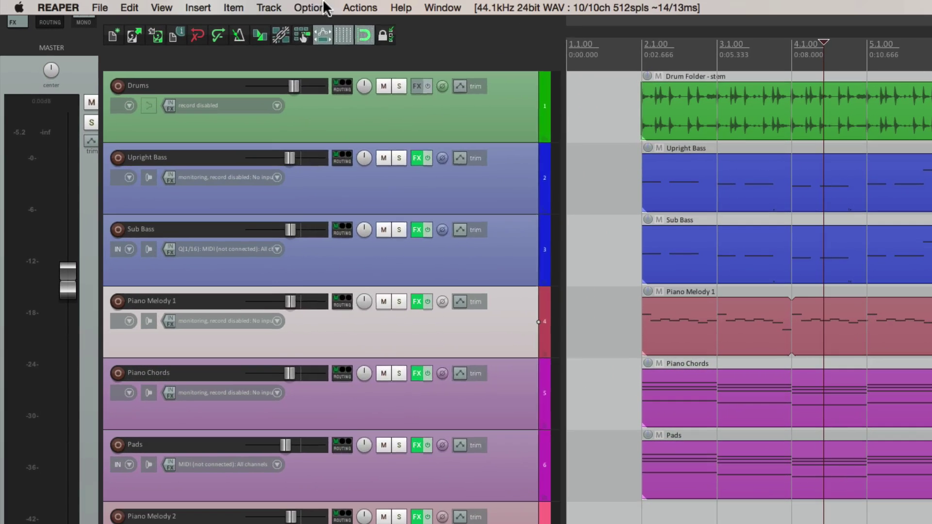
# Switch the Master Mixer Panel layout to 'da - Session Mixer'
pyautogui.click(218, 6)
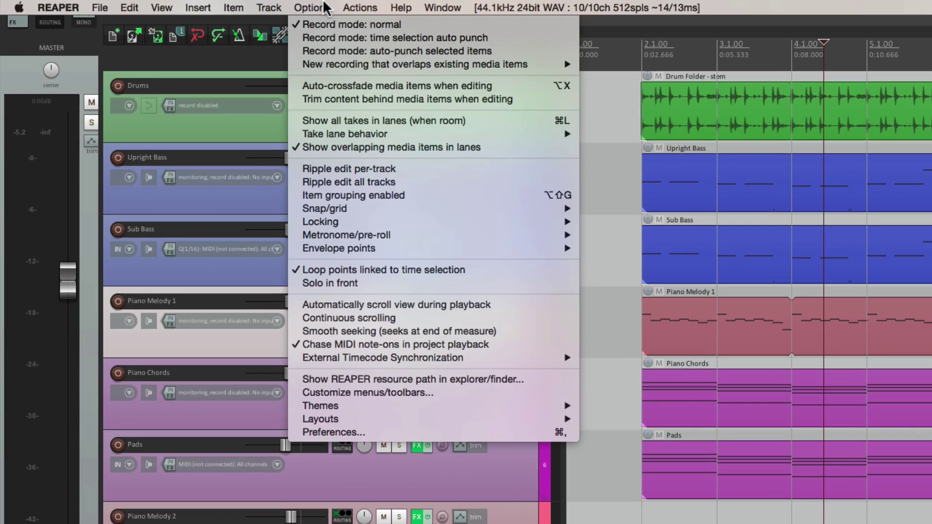
pyautogui.moveTo(416, 418)
pyautogui.moveTo(646, 466)
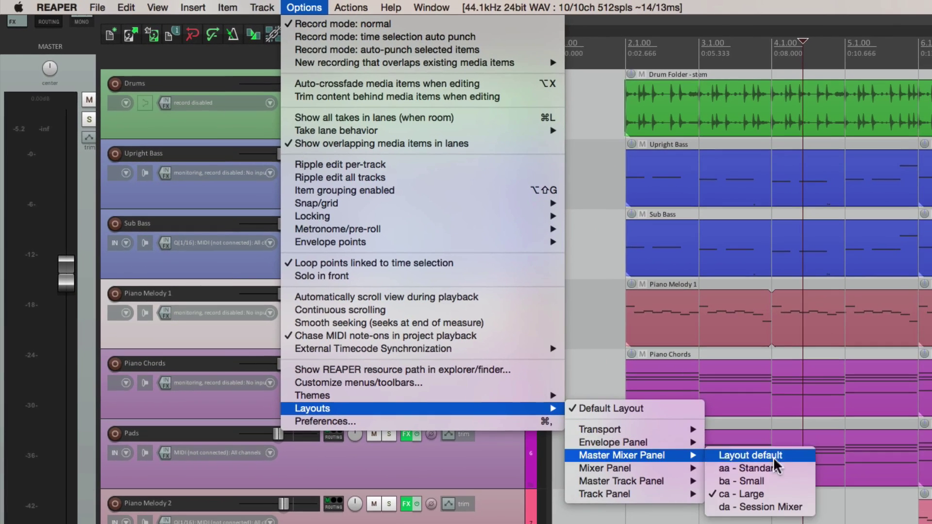
pyautogui.click(799, 509)
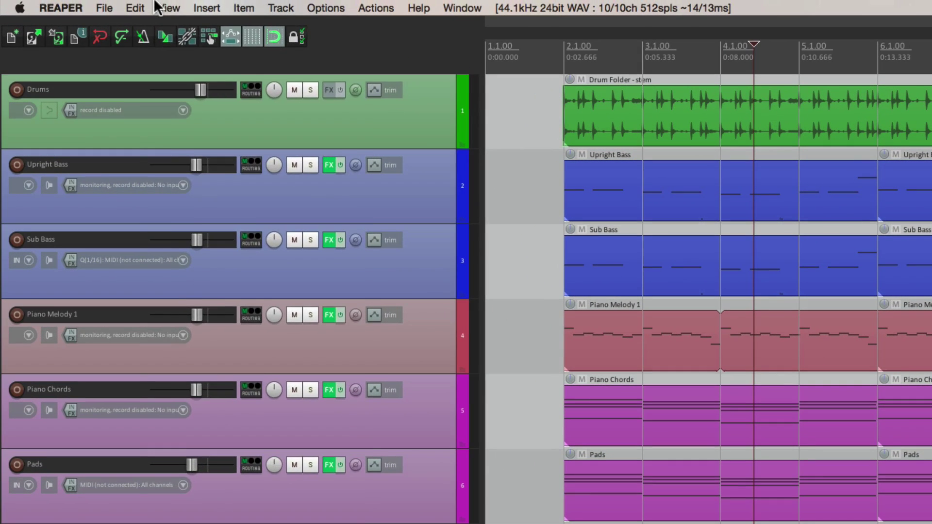
# Show the master track in the arrange view and apply the 'ba - Large' Master Track Panel layout
pyautogui.click(158, 7)
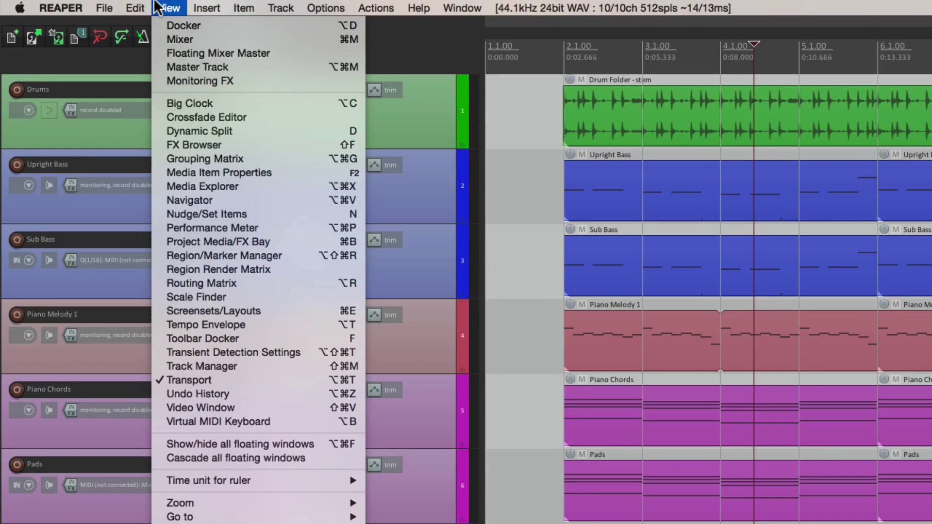
pyautogui.click(165, 66)
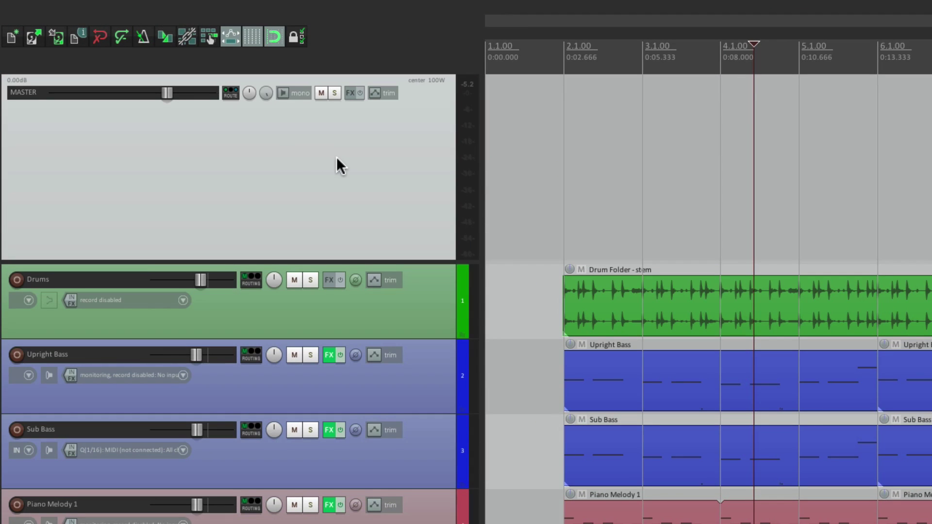
pyautogui.click(313, 8)
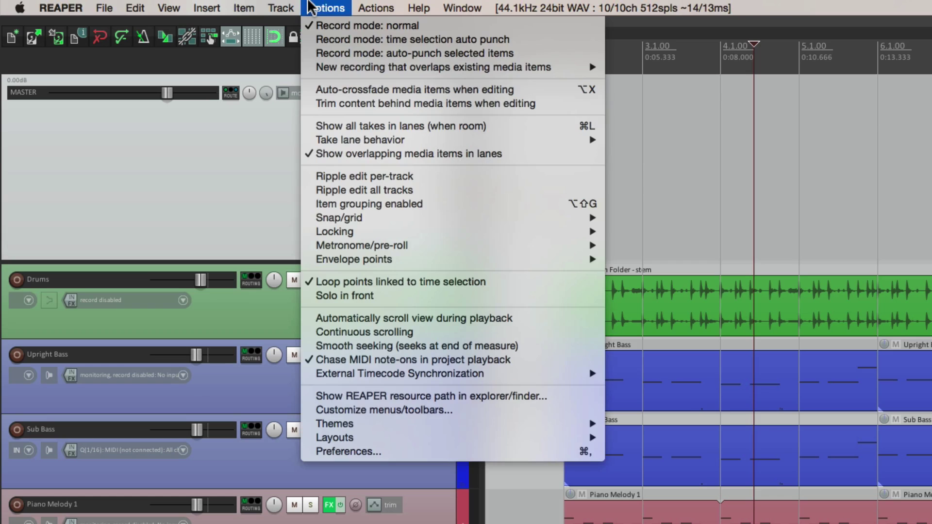
pyautogui.moveTo(340, 437)
pyautogui.moveTo(675, 519)
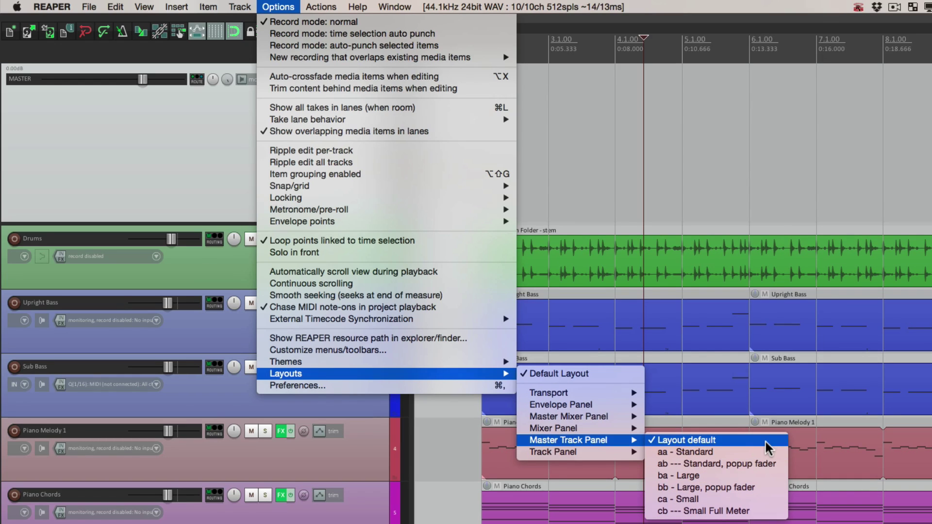
pyautogui.click(773, 474)
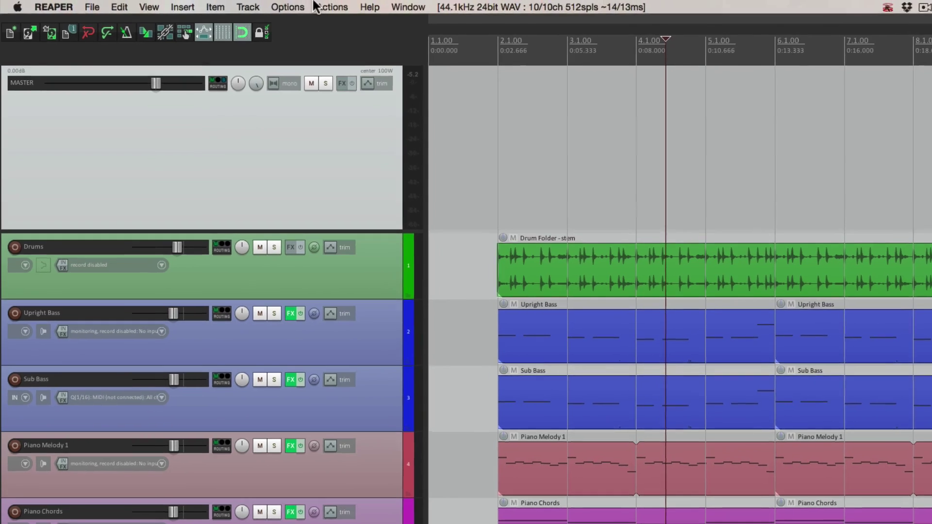
# Apply the 'bb' Large popup-fader master layout, test the fader at -6.93dB, reset to 0.00dB
pyautogui.click(282, 7)
pyautogui.moveTo(336, 375)
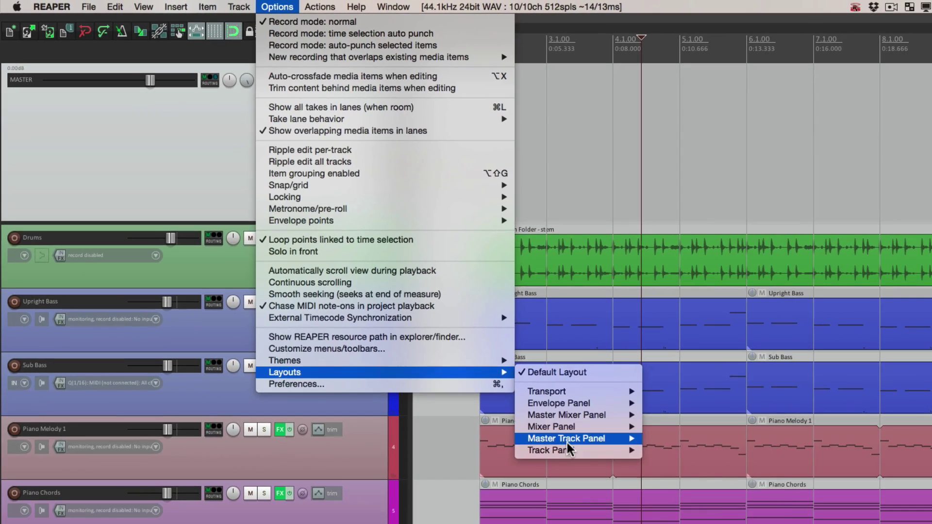
pyautogui.moveTo(660, 497)
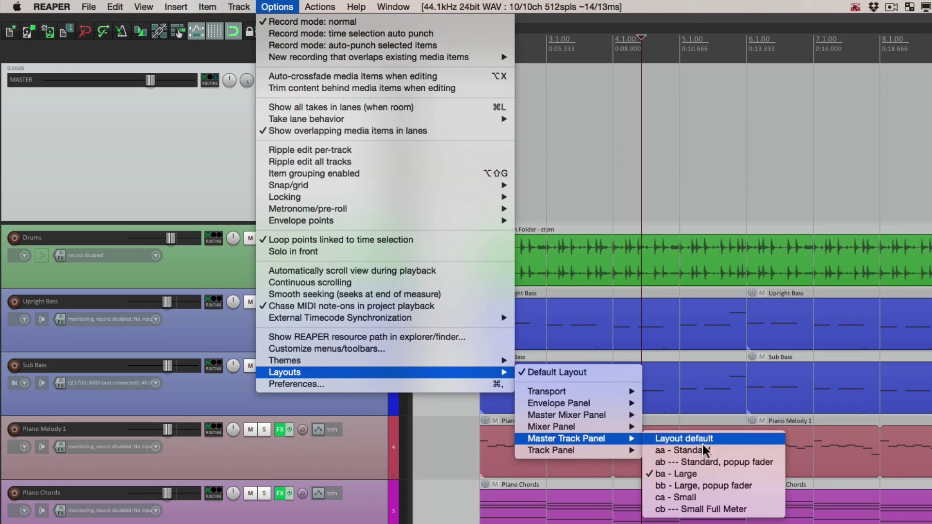
pyautogui.click(748, 487)
pyautogui.moveTo(272, 100); pyautogui.dragTo(222, 100)
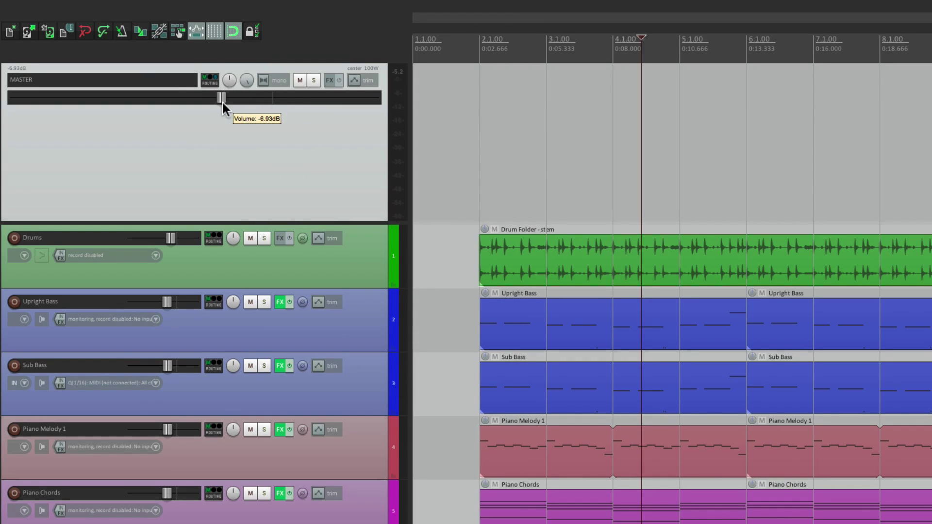
pyautogui.doubleClick(222, 100)
# Apply the 'cb --- Small Full Meter' Master Track Panel layout
pyautogui.click(322, 7)
pyautogui.moveTo(467, 422)
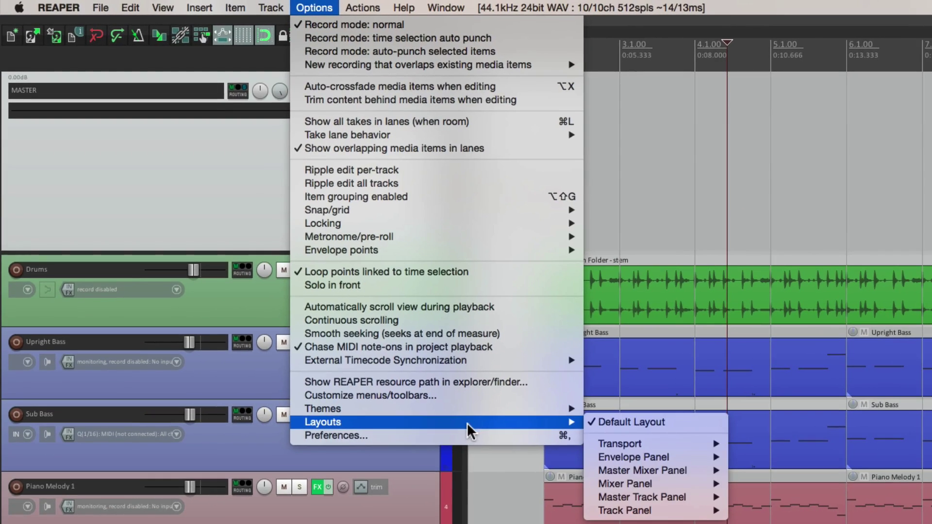
pyautogui.moveTo(641, 497)
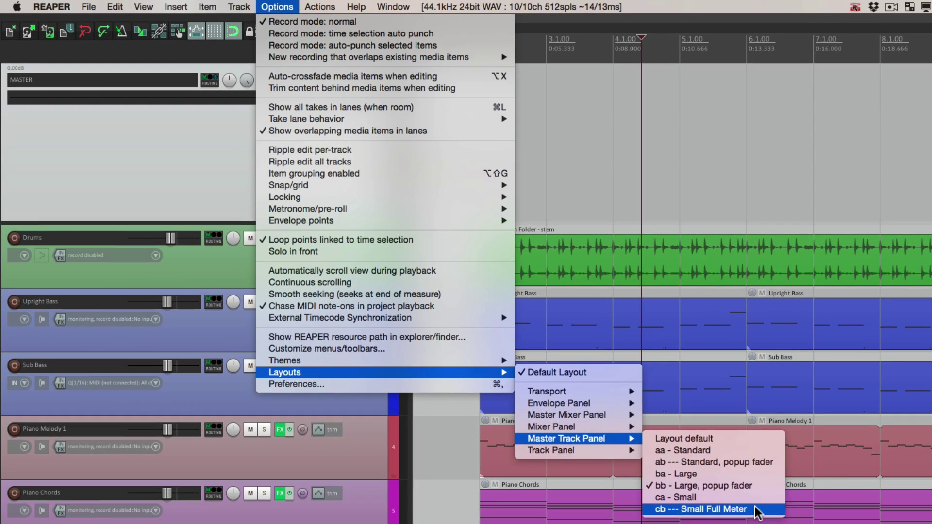
pyautogui.click(754, 509)
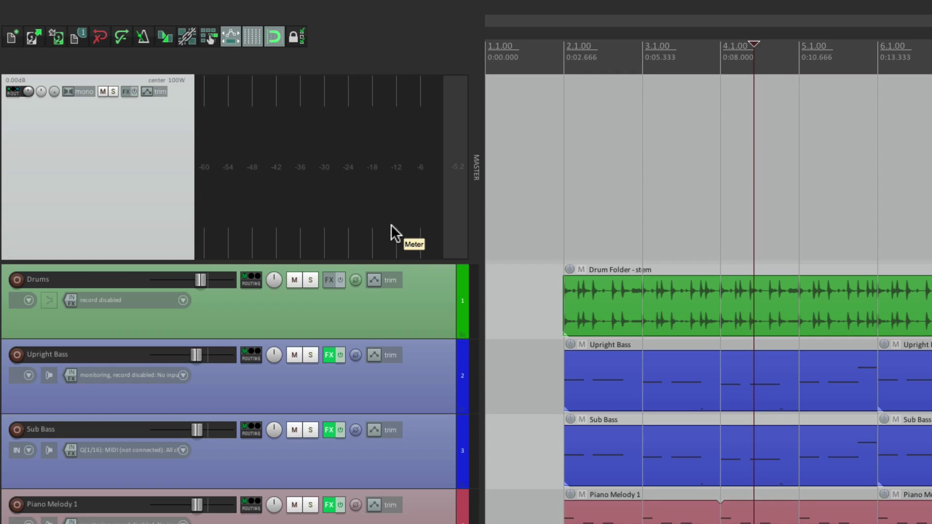
# Play the project from near the start to check the master meter, then stop
pyautogui.click(548, 49)
pyautogui.press('space')
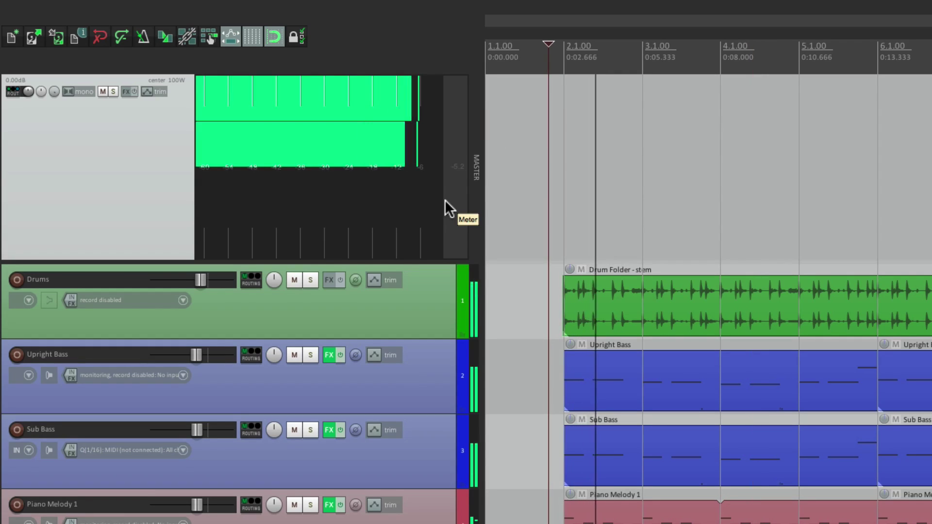
pyautogui.press('space')
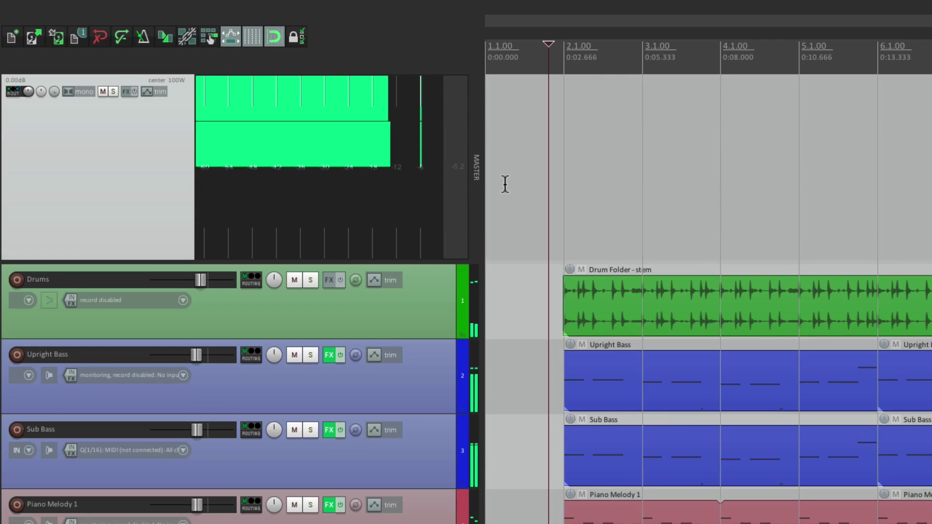